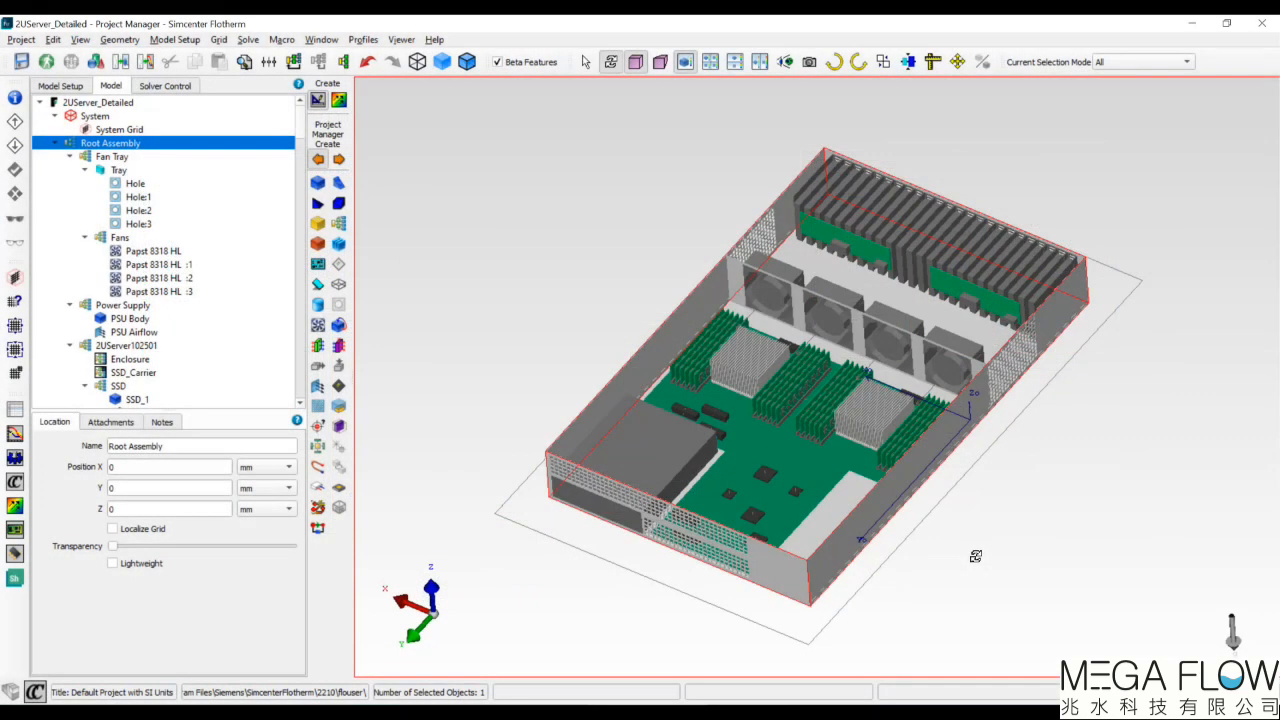
Step: Show the server model in wireframe, viewed along the Z axis
drag(976, 556, 973, 573)
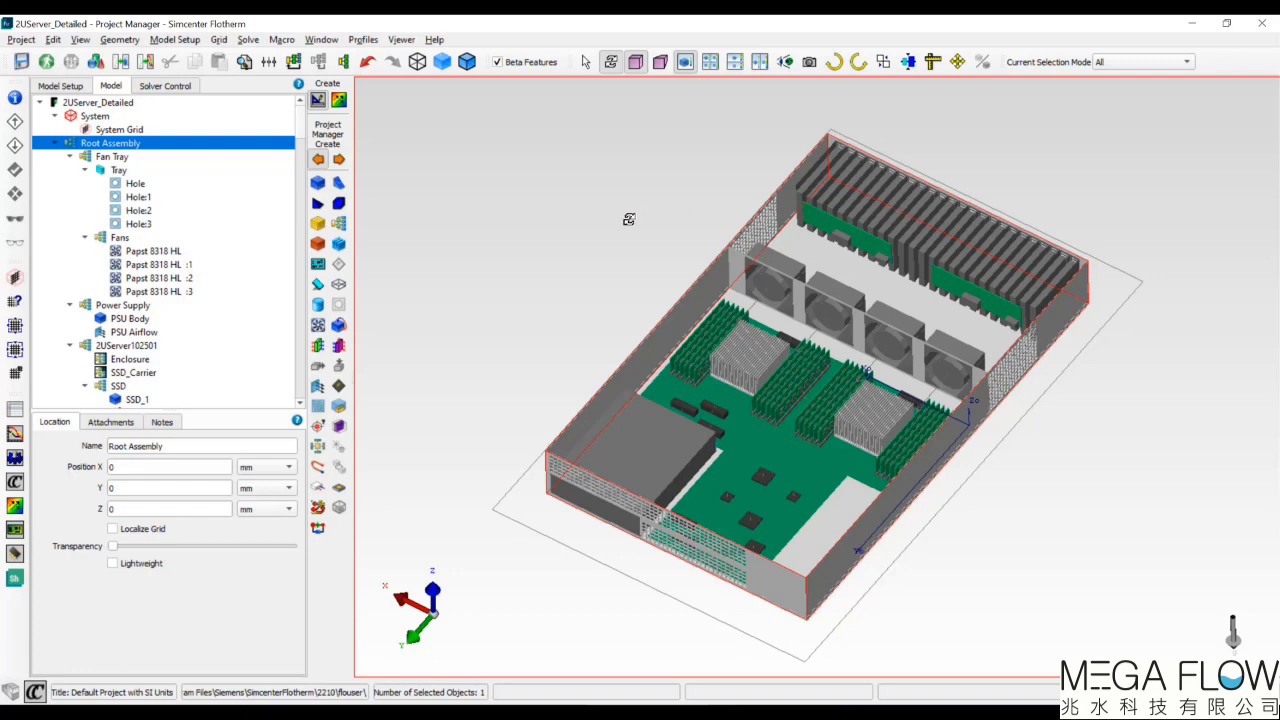
key(z)
key(w)
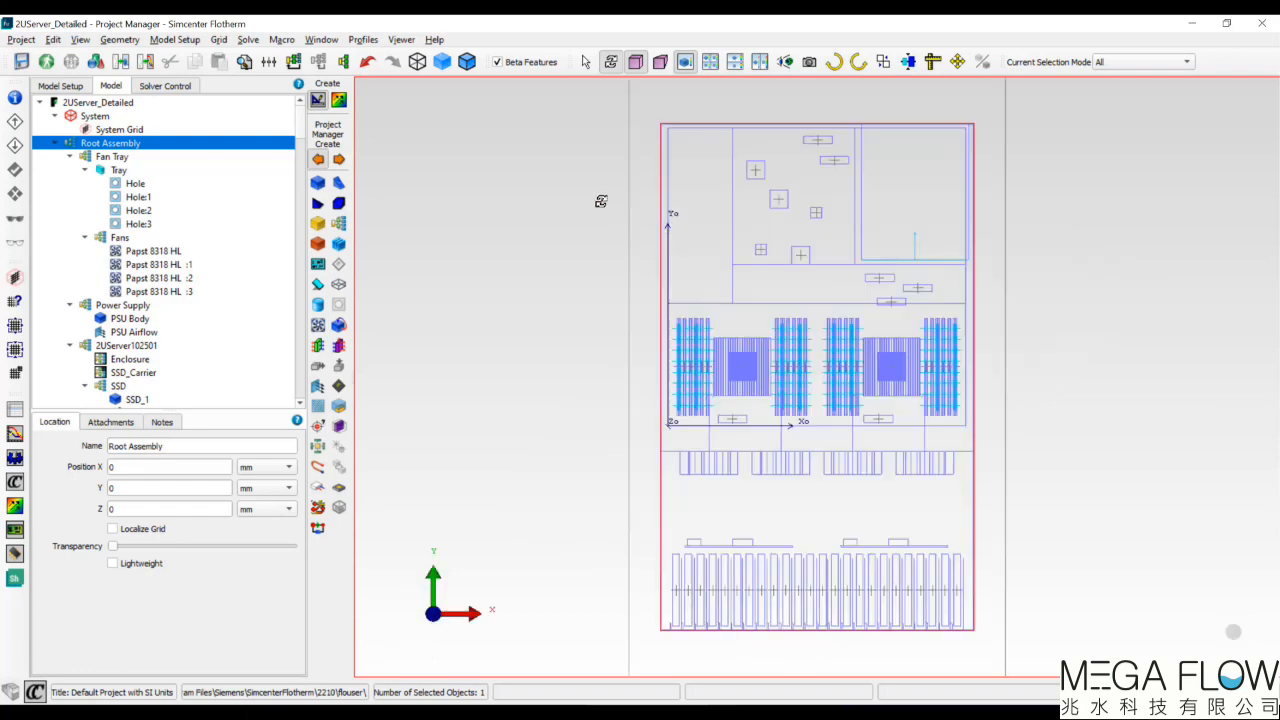
Step: Open the model in the Visualization Viewer, zoom in on its fan area and tile the Project Manager window beside it
click(15, 505)
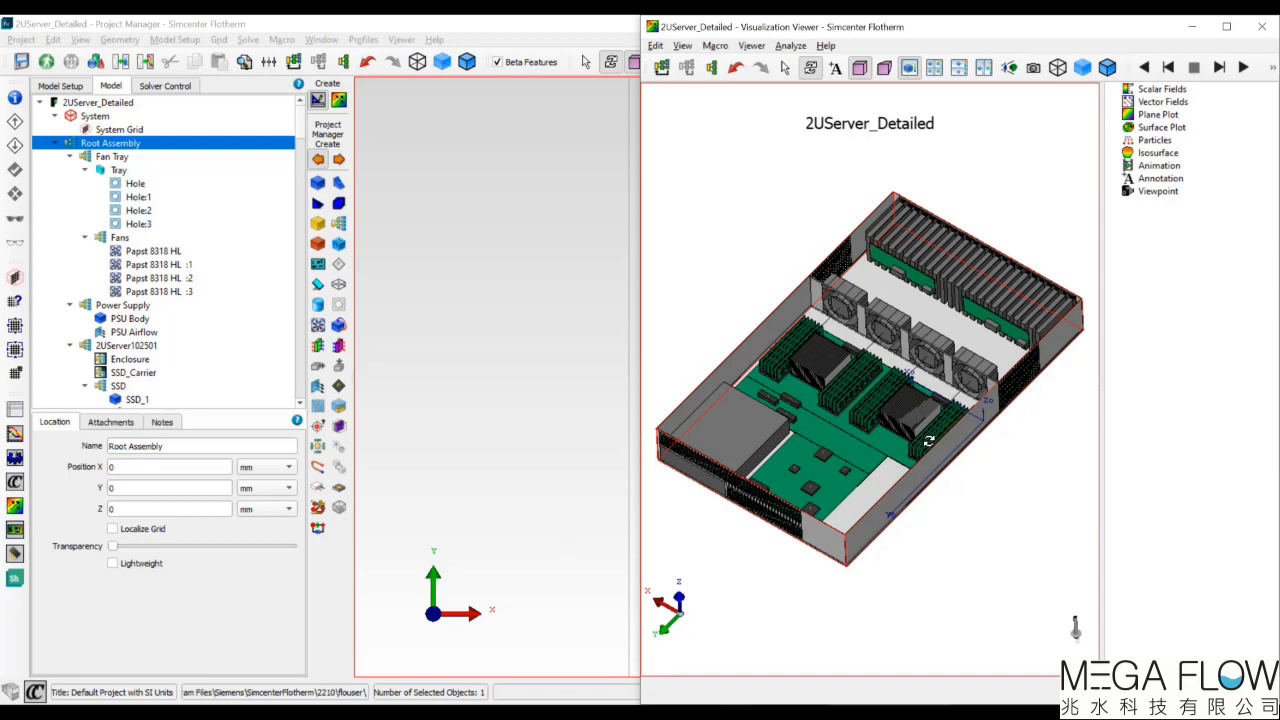
drag(929, 440, 932, 390)
scroll(932, 388, up, 3)
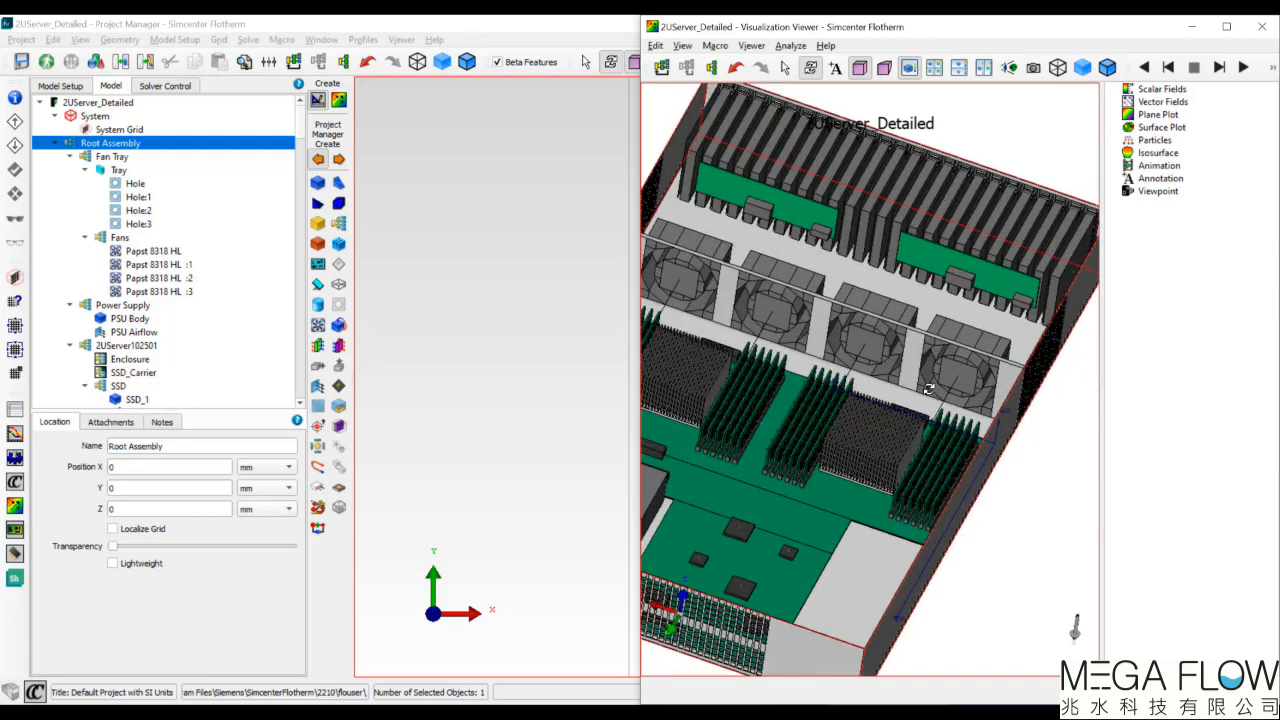
click(525, 375)
key(super+Left)
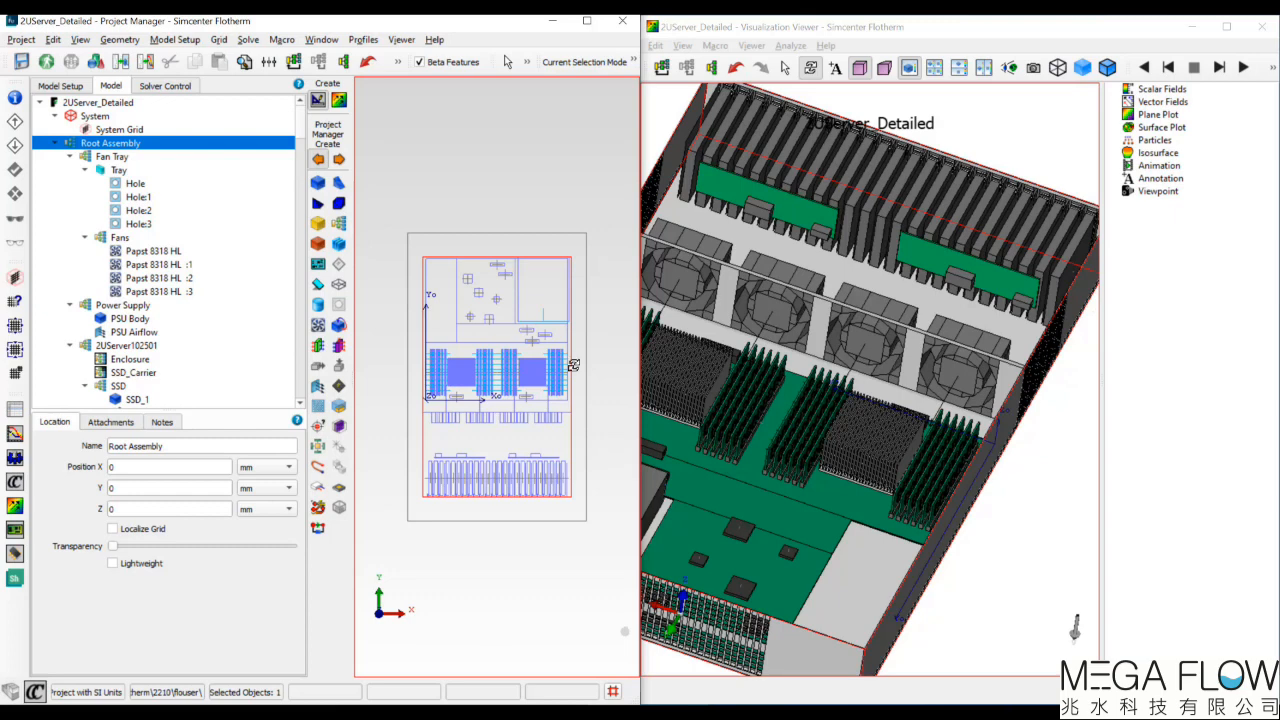
Step: Add the 8318H fan from the library to the Fans assembly, next to the first Papst 8318 HL fan
click(176, 251)
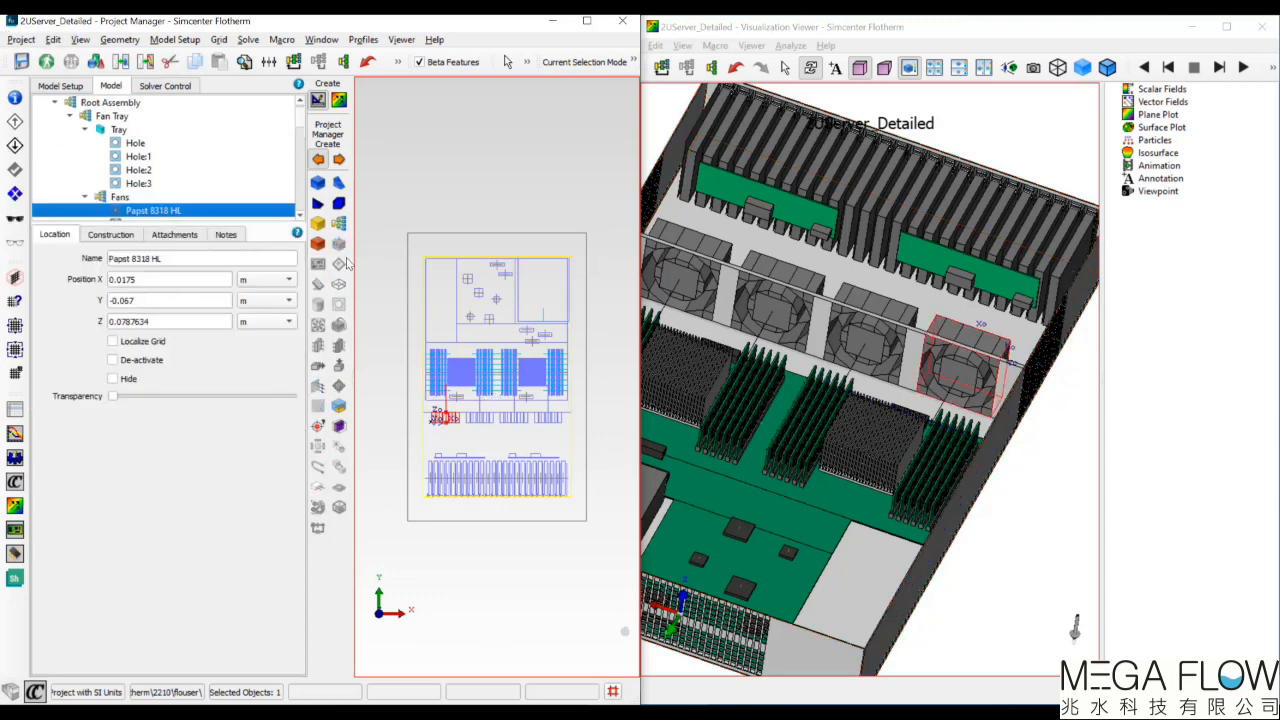
drag(353, 262, 342, 262)
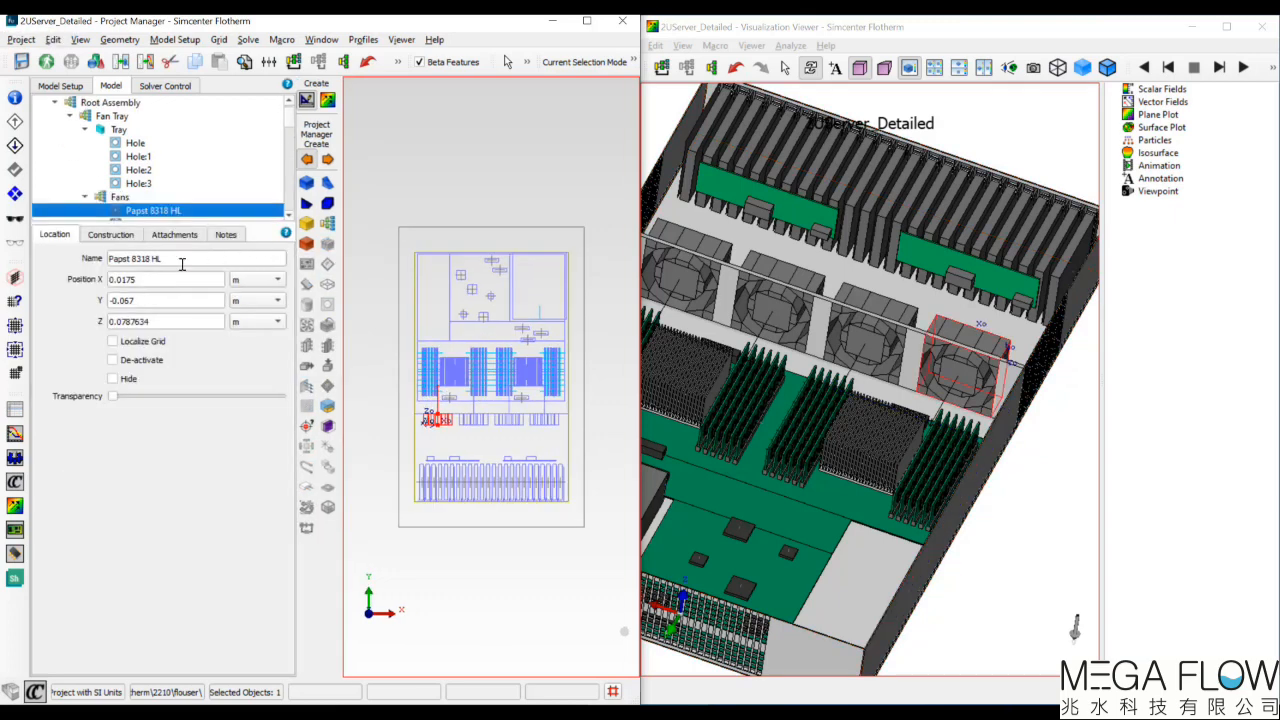
key(F7)
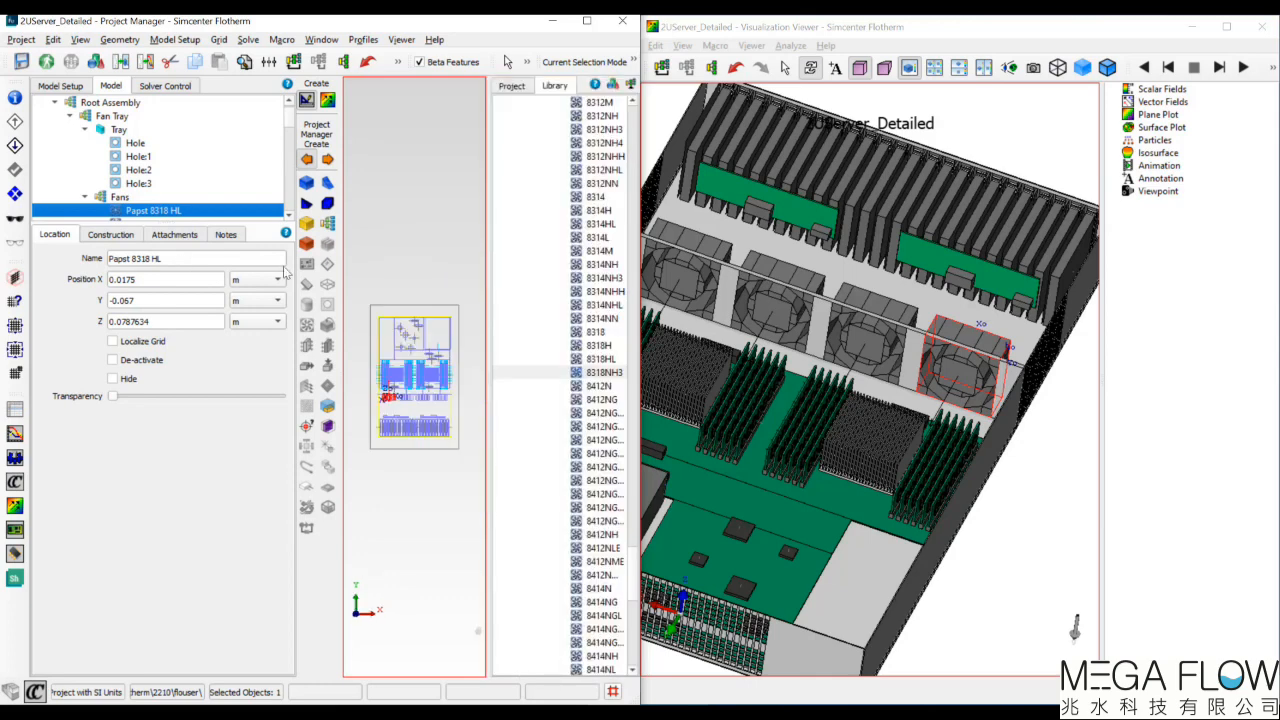
click(607, 347)
drag(607, 352, 193, 208)
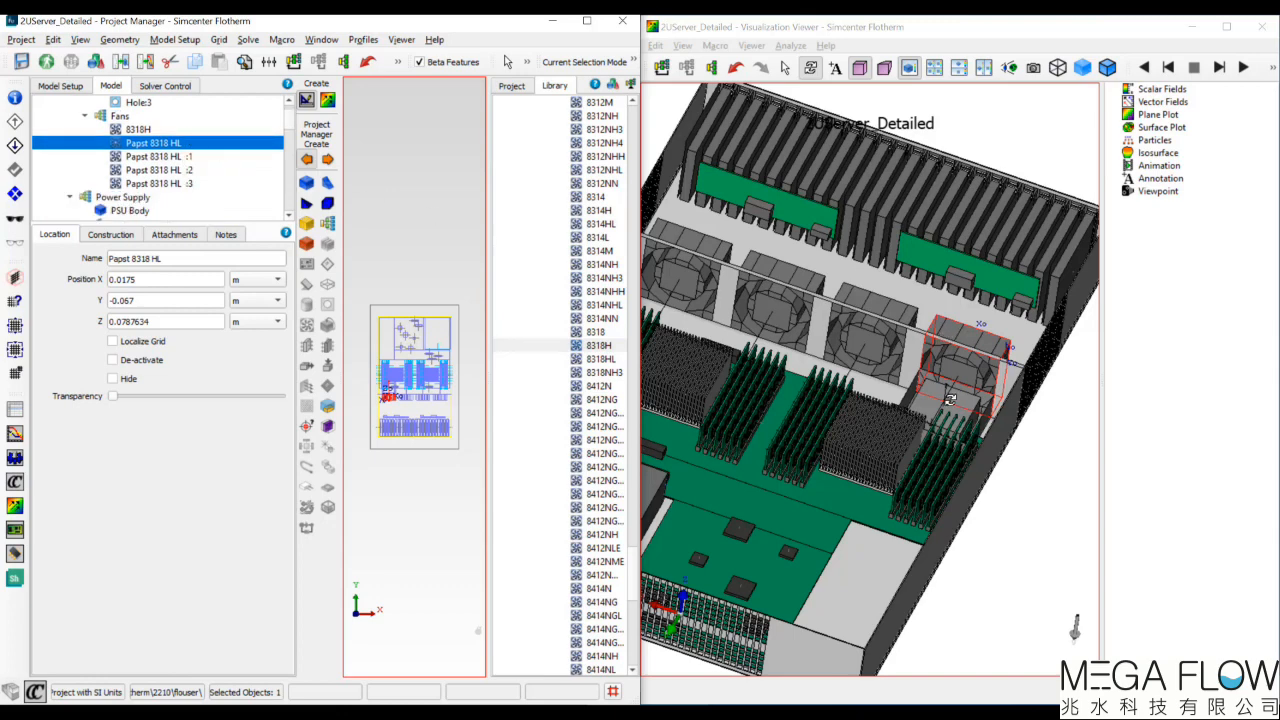
Step: Select the 8318H fan together with the first Papst 8318 HL fan and filter the model tree to the current selection
click(785, 67)
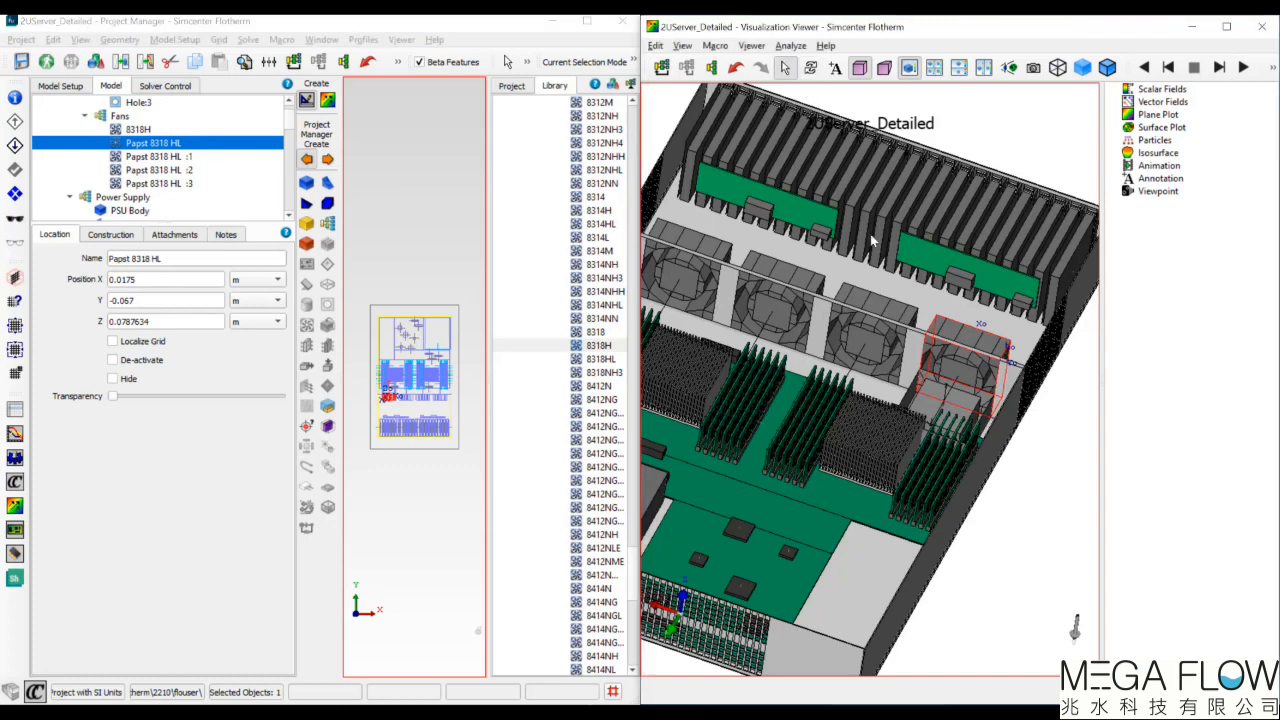
ctrl+click(926, 410)
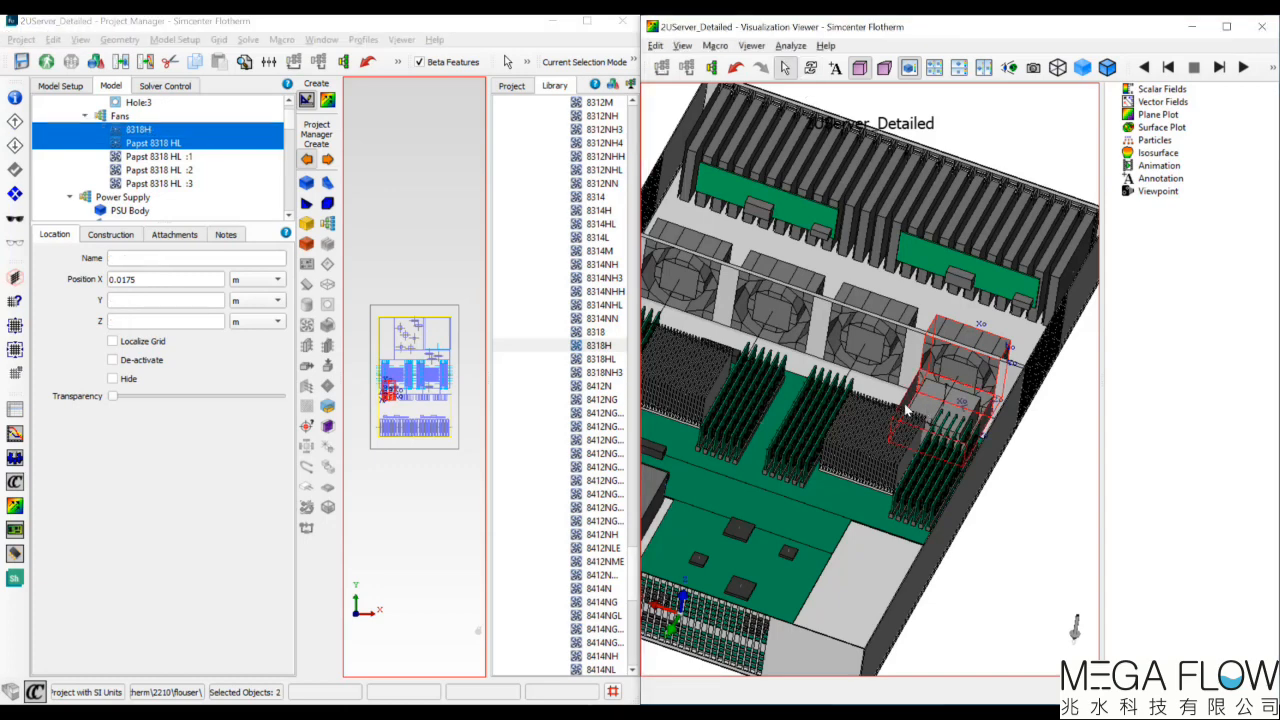
click(361, 21)
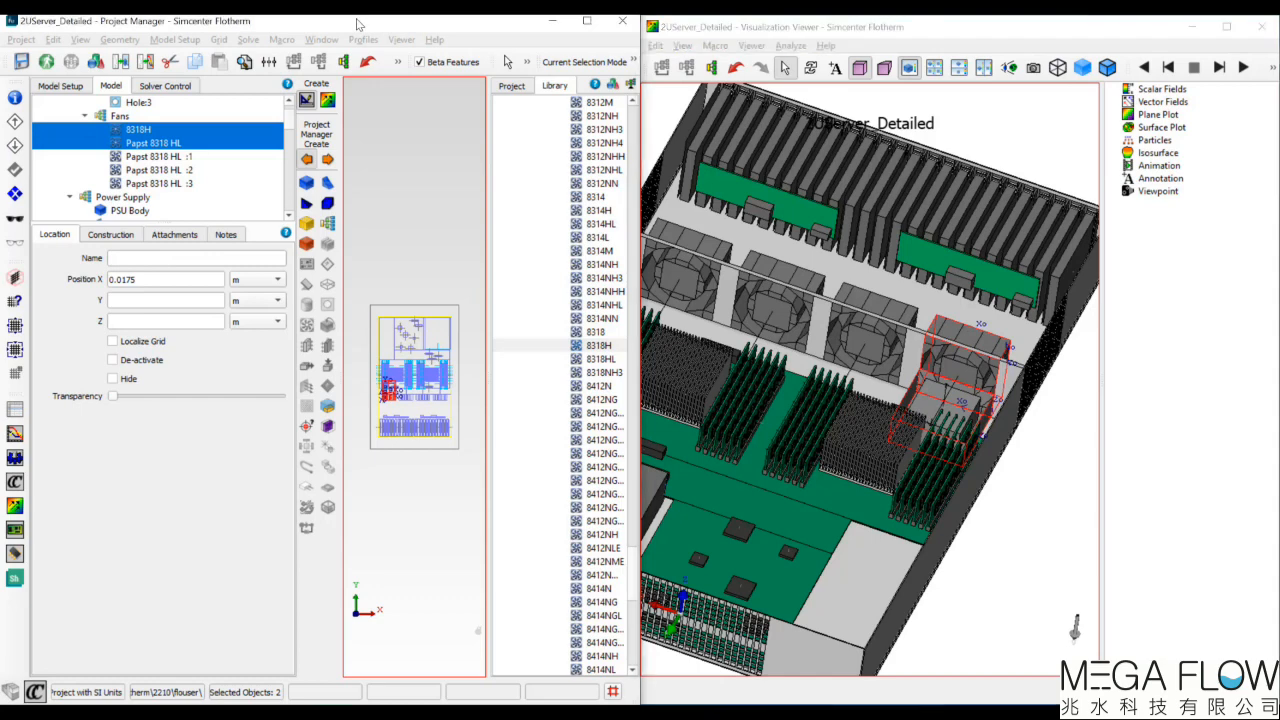
key(ctrl+f)
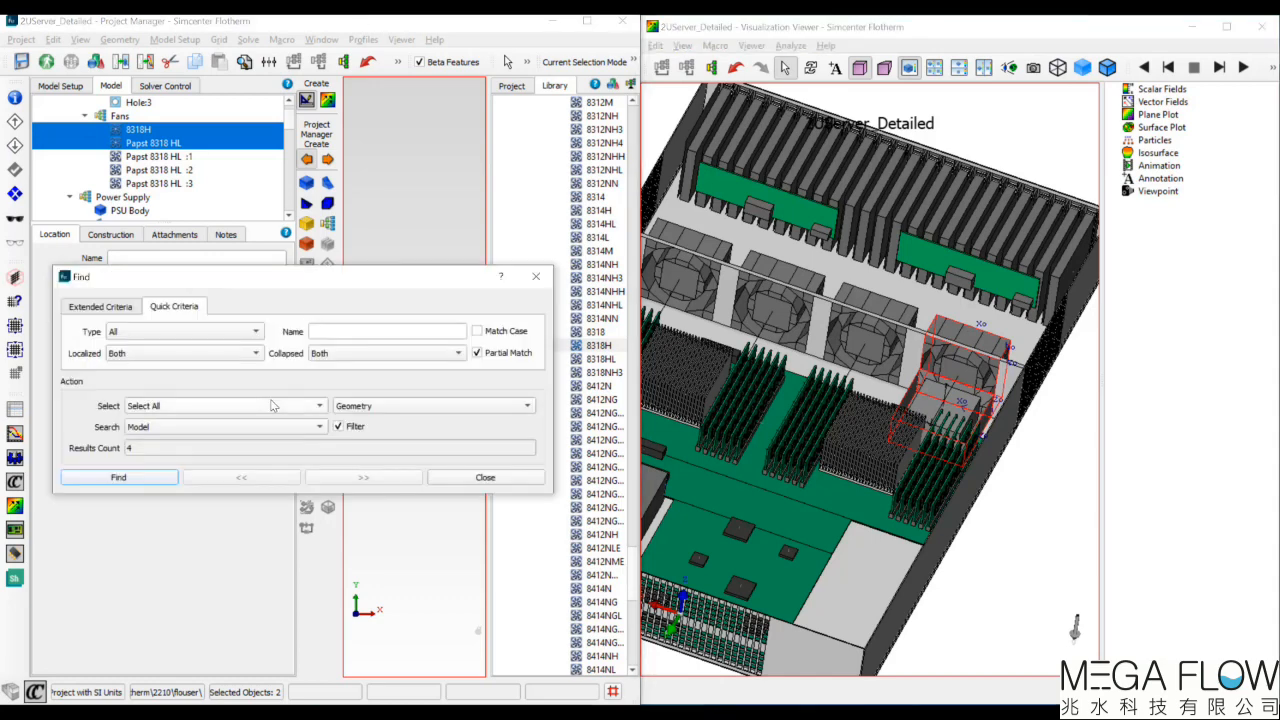
click(257, 426)
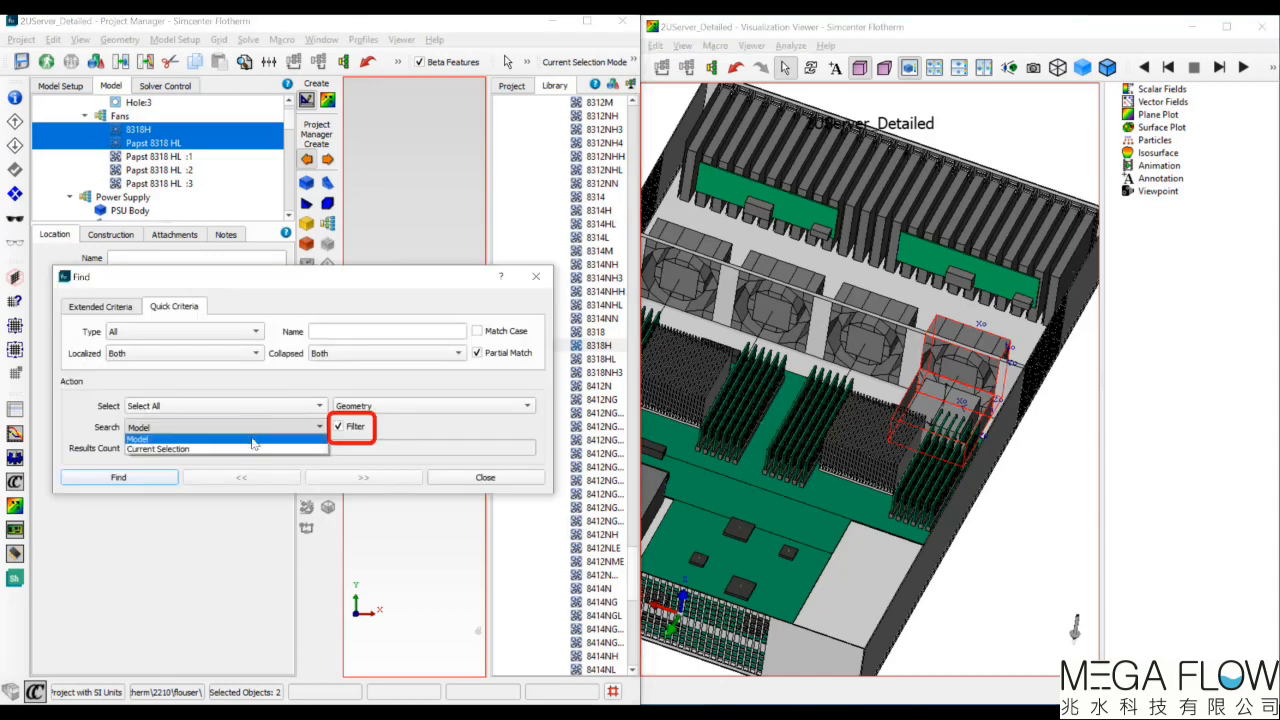
click(250, 449)
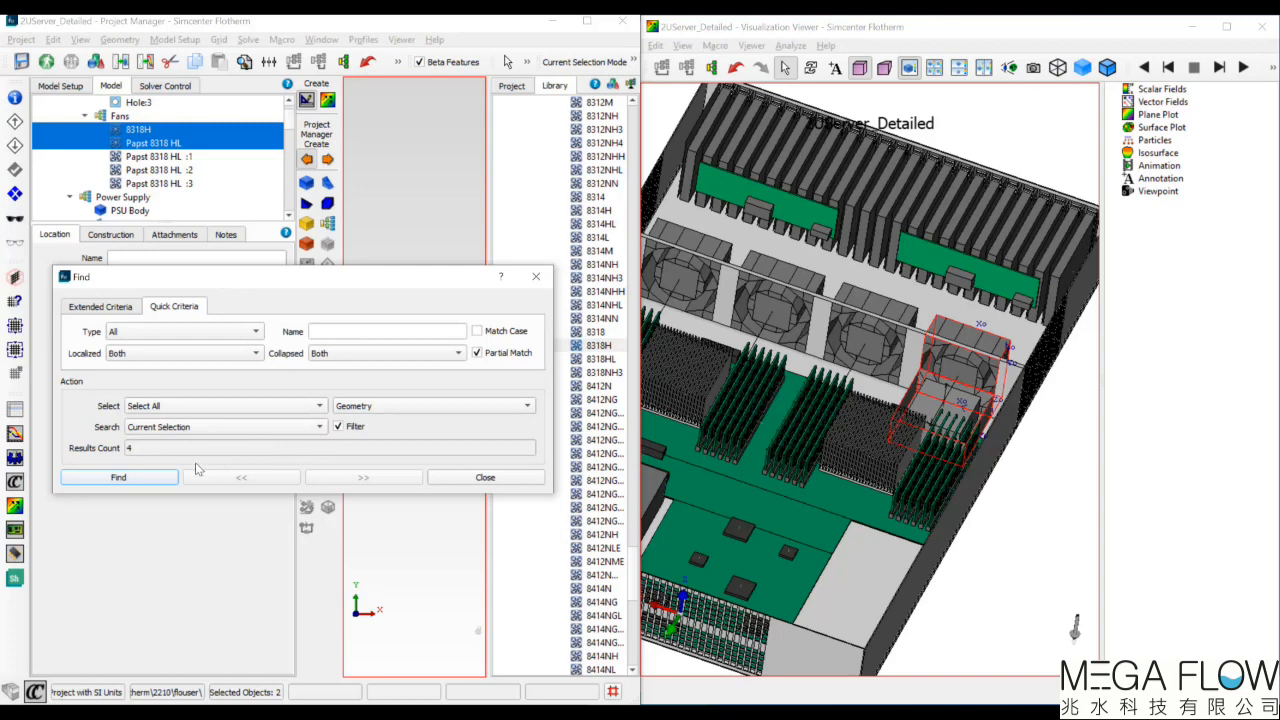
click(155, 478)
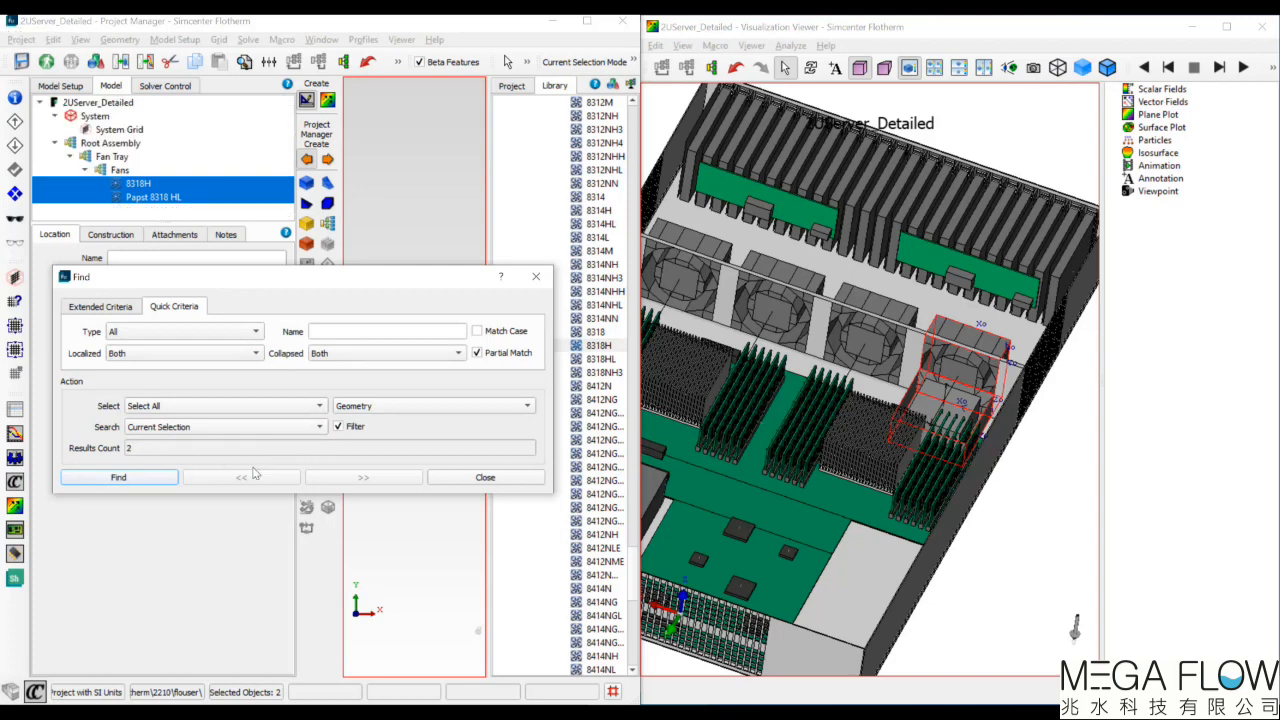
drag(458, 295, 425, 569)
Step: Close the library and rotate the 8318H fan a quarter turn in the view along the X axis
click(614, 86)
key(x)
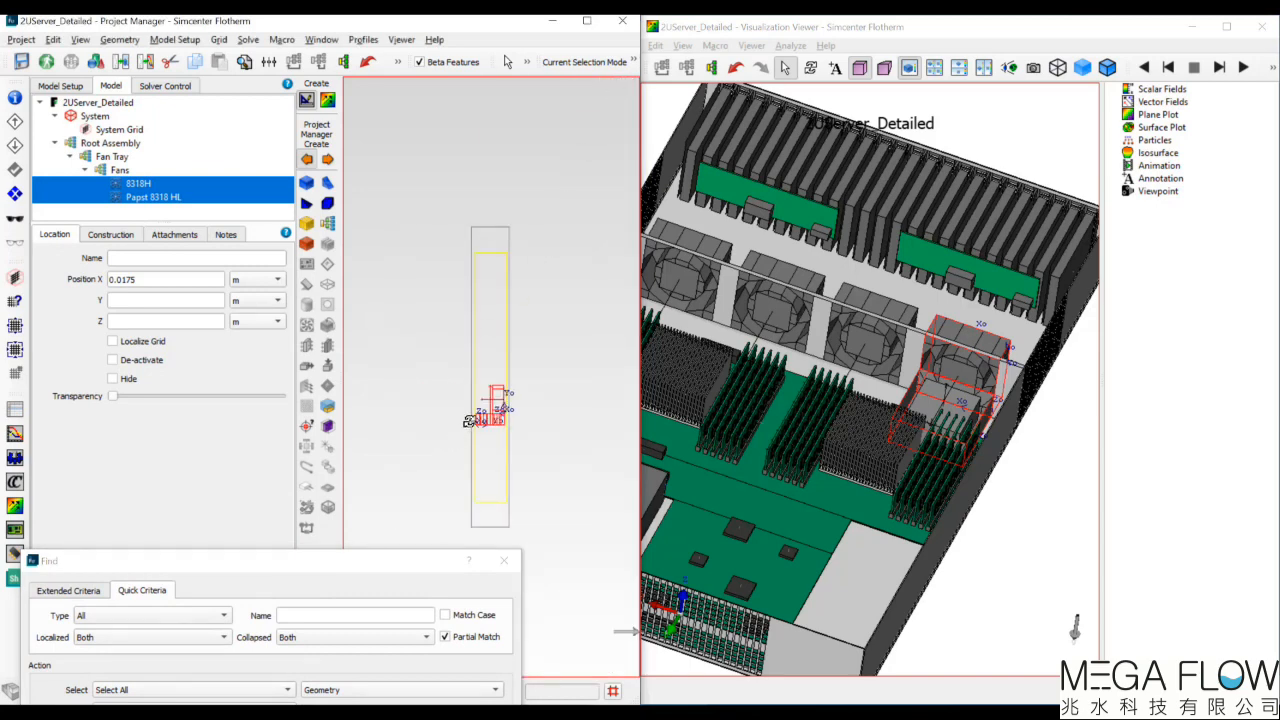
click(160, 185)
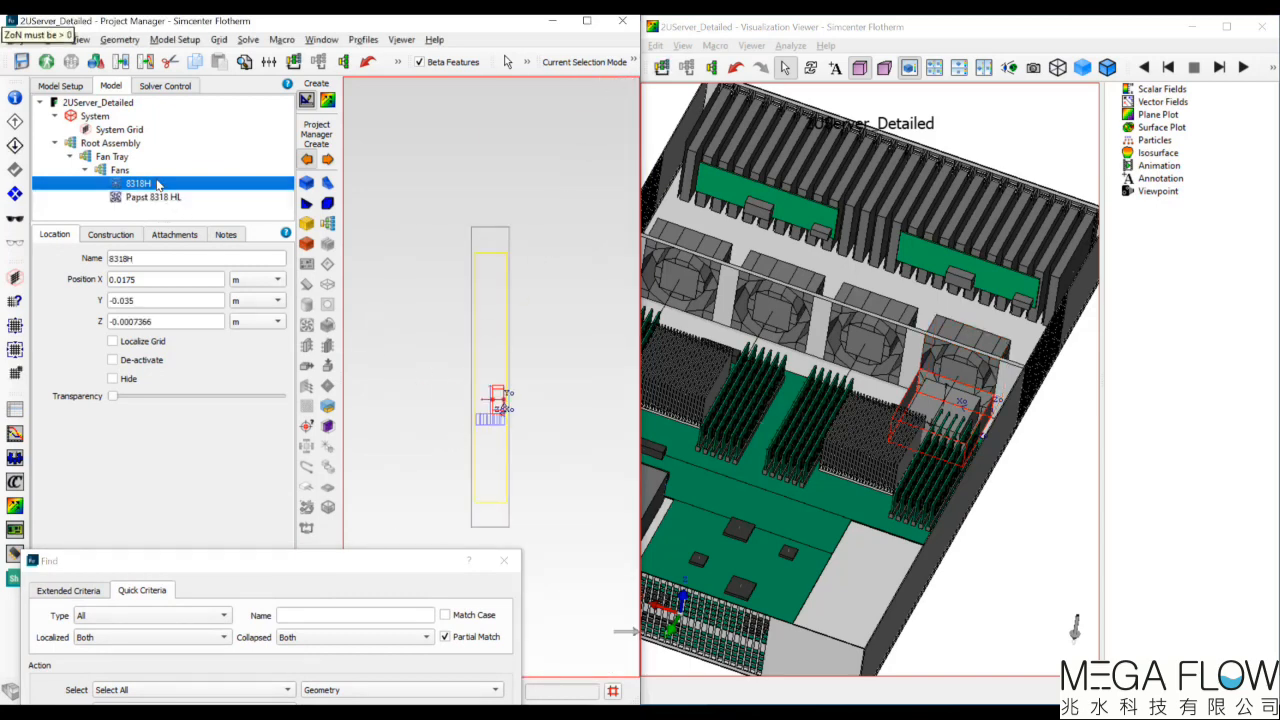
click(529, 62)
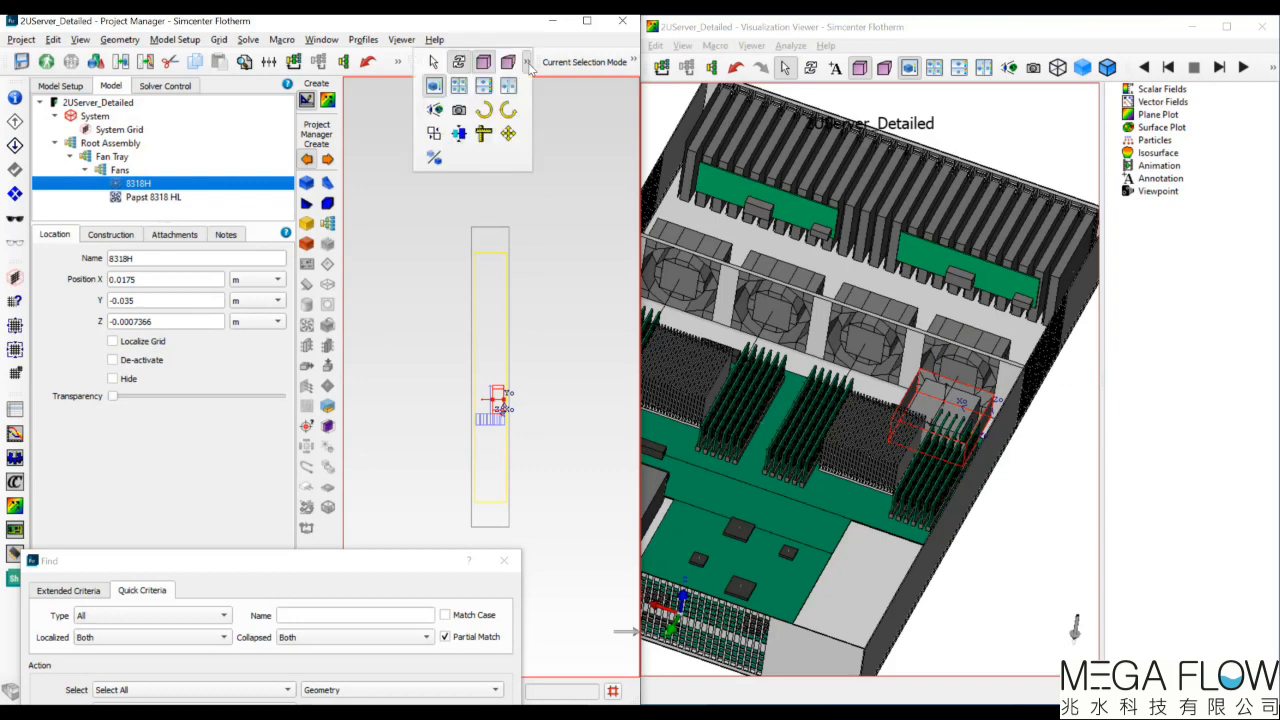
click(484, 110)
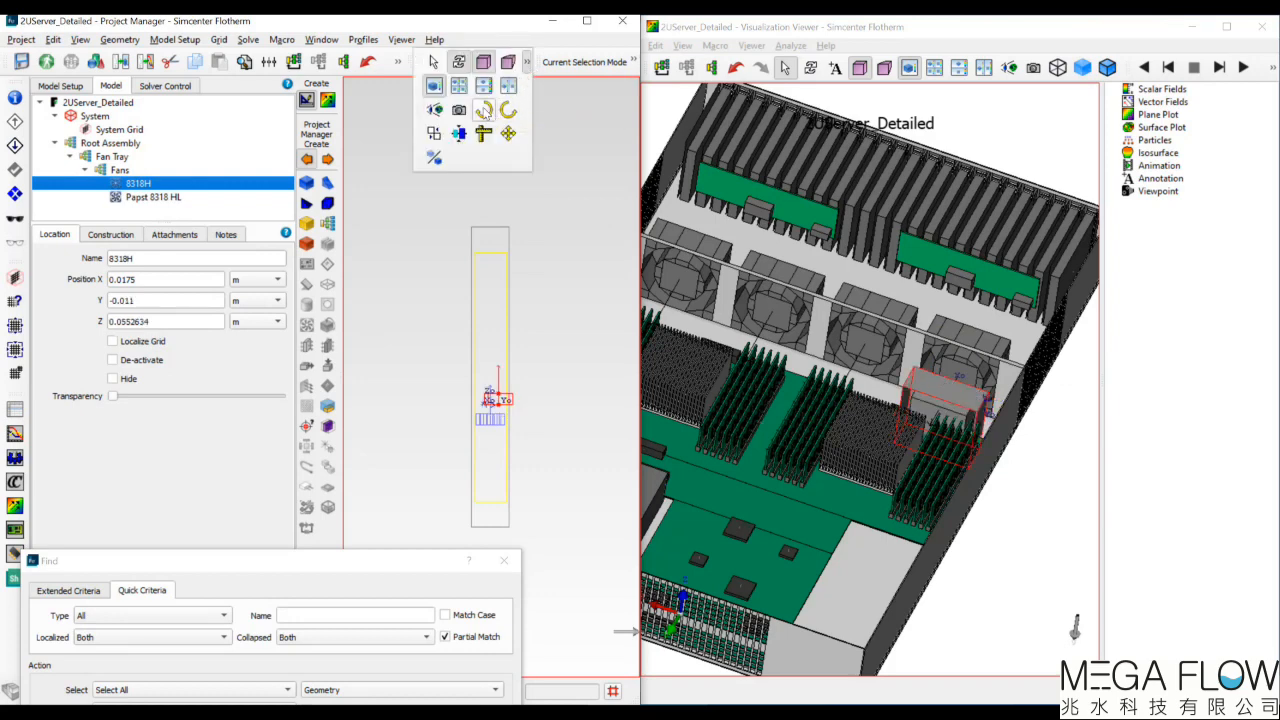
Step: Align the 8318H fan to the Papst 8318 HL fan by their top edges and centres, and inspect the result in 3D
click(153, 197)
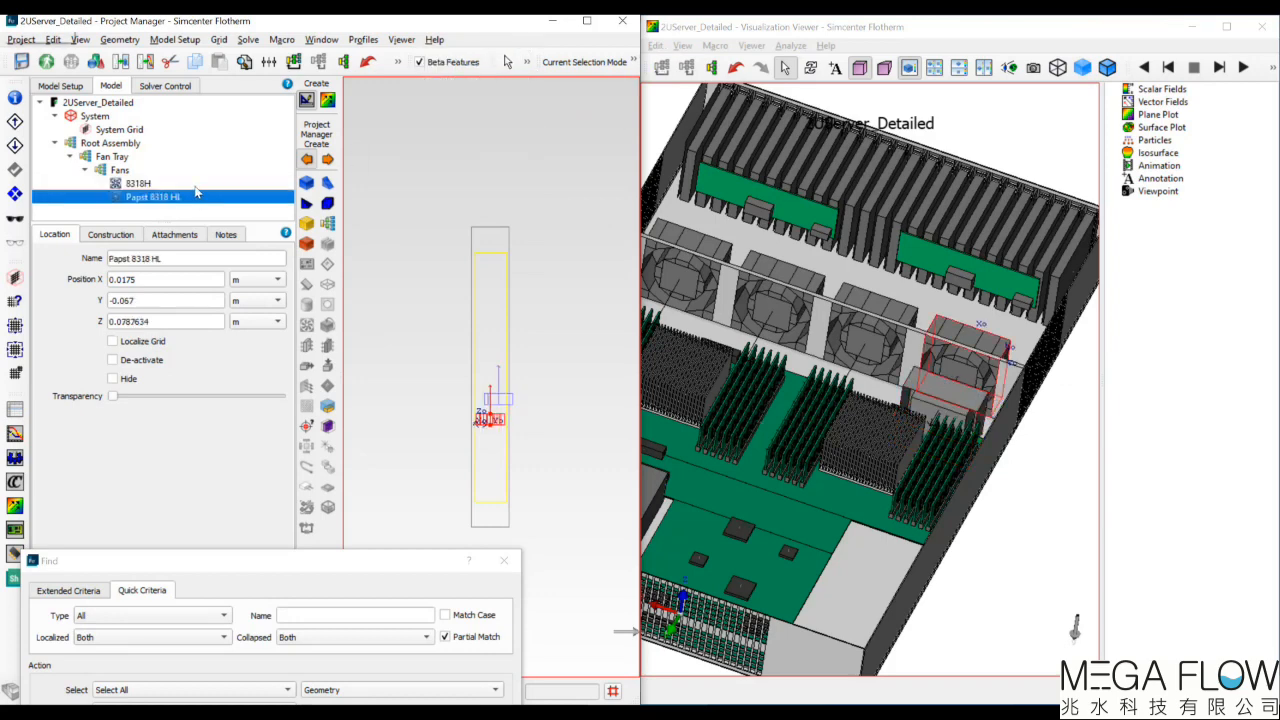
ctrl+click(138, 184)
click(527, 62)
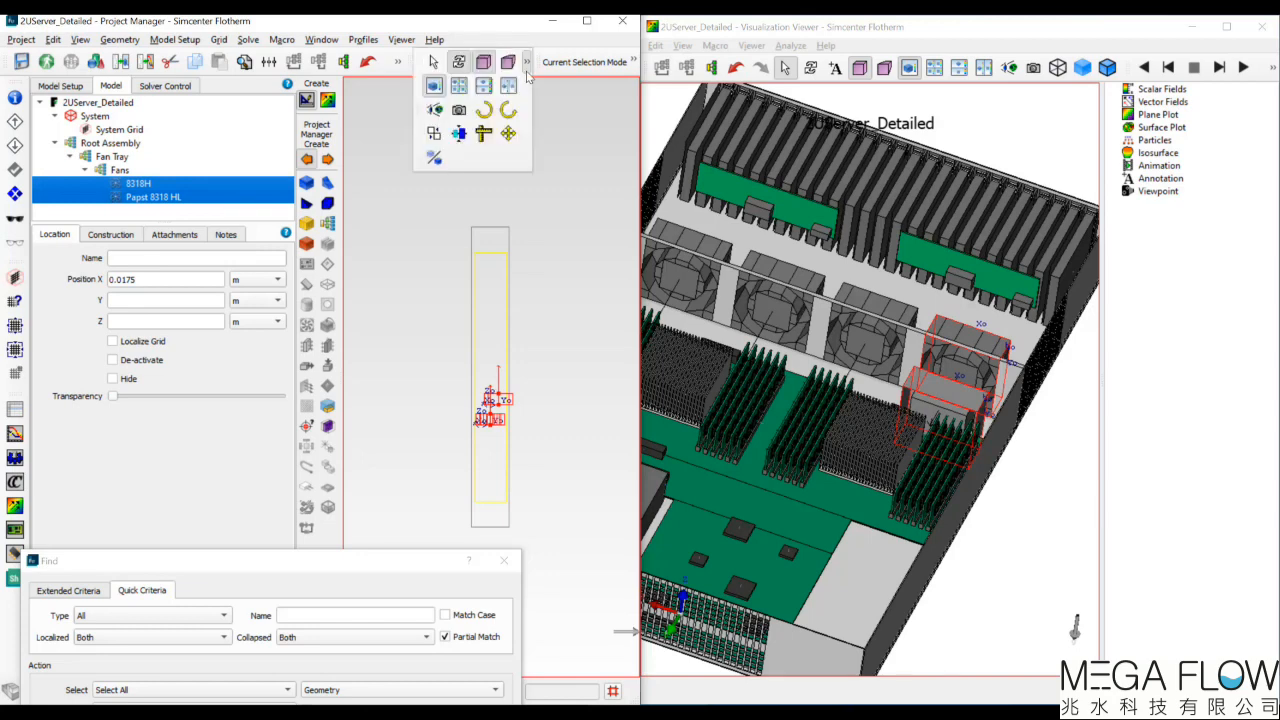
click(434, 133)
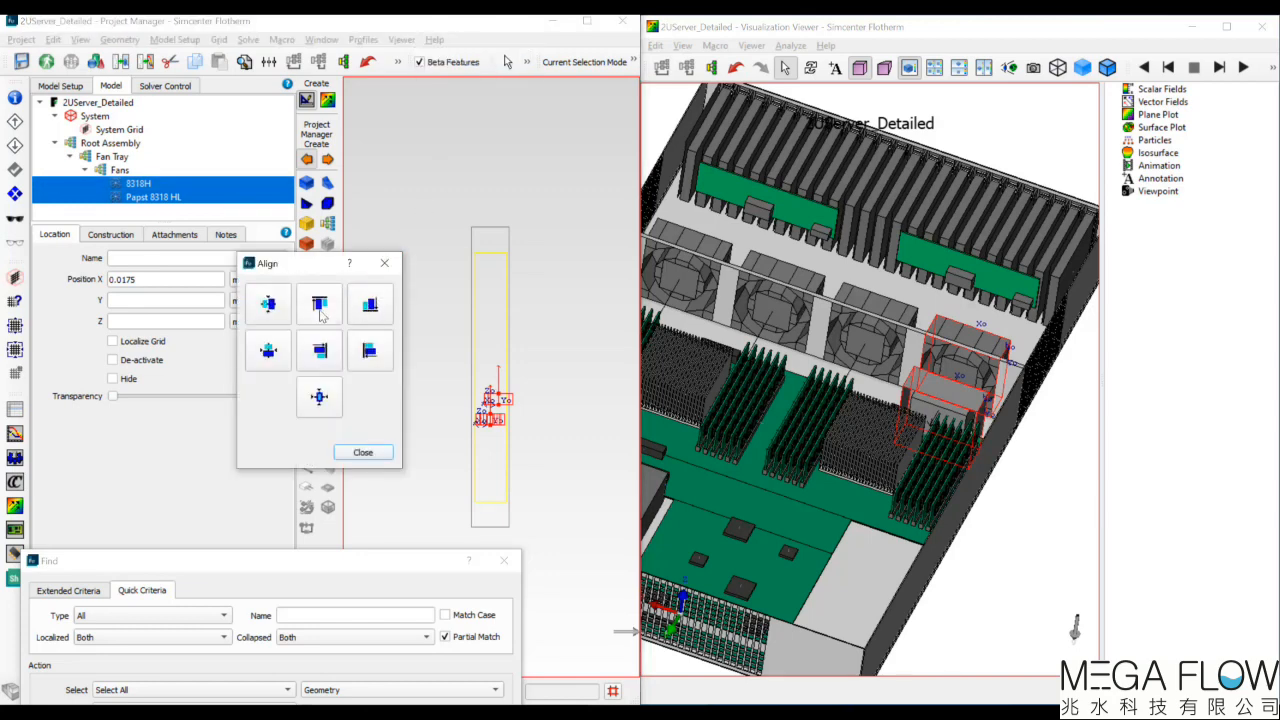
click(320, 310)
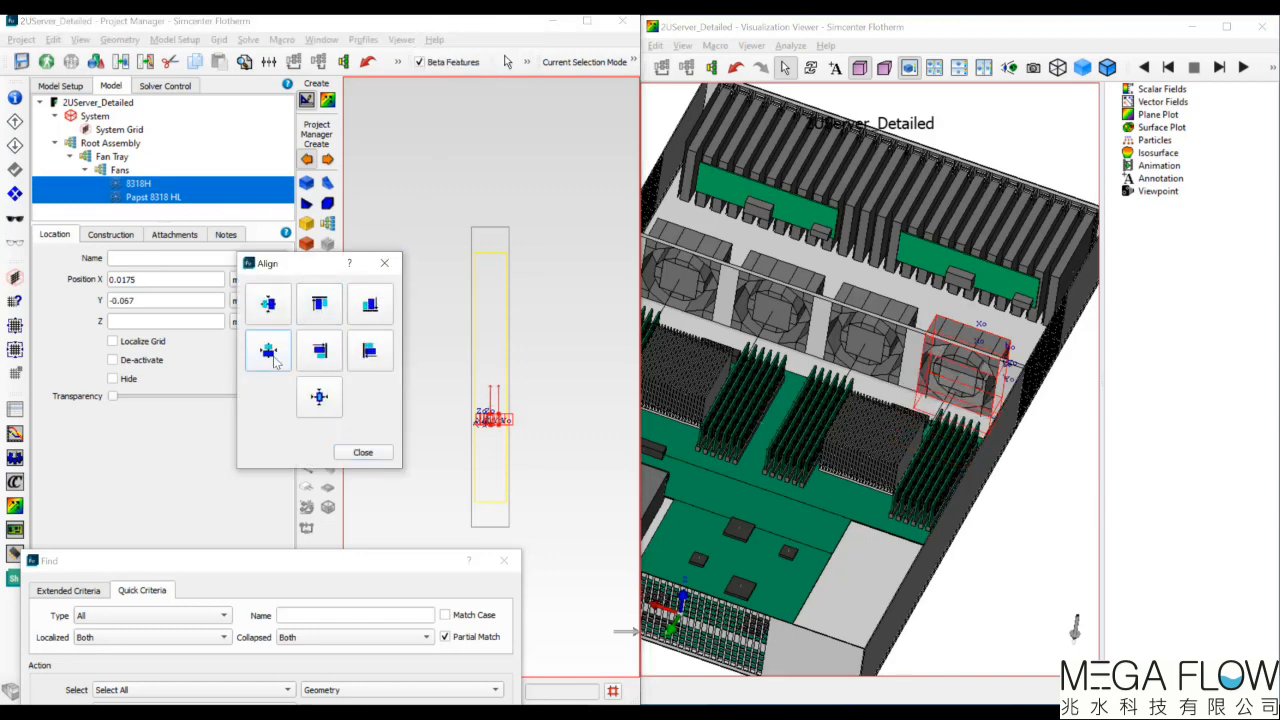
click(272, 357)
click(363, 452)
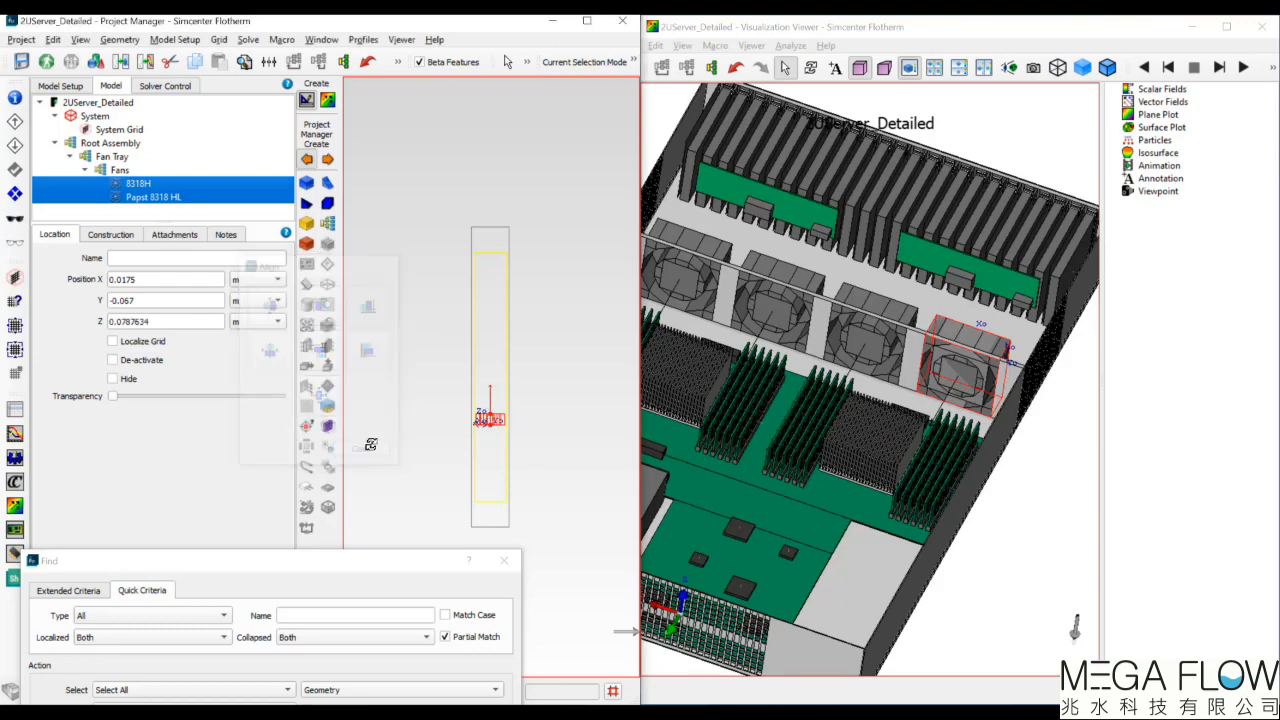
click(810, 67)
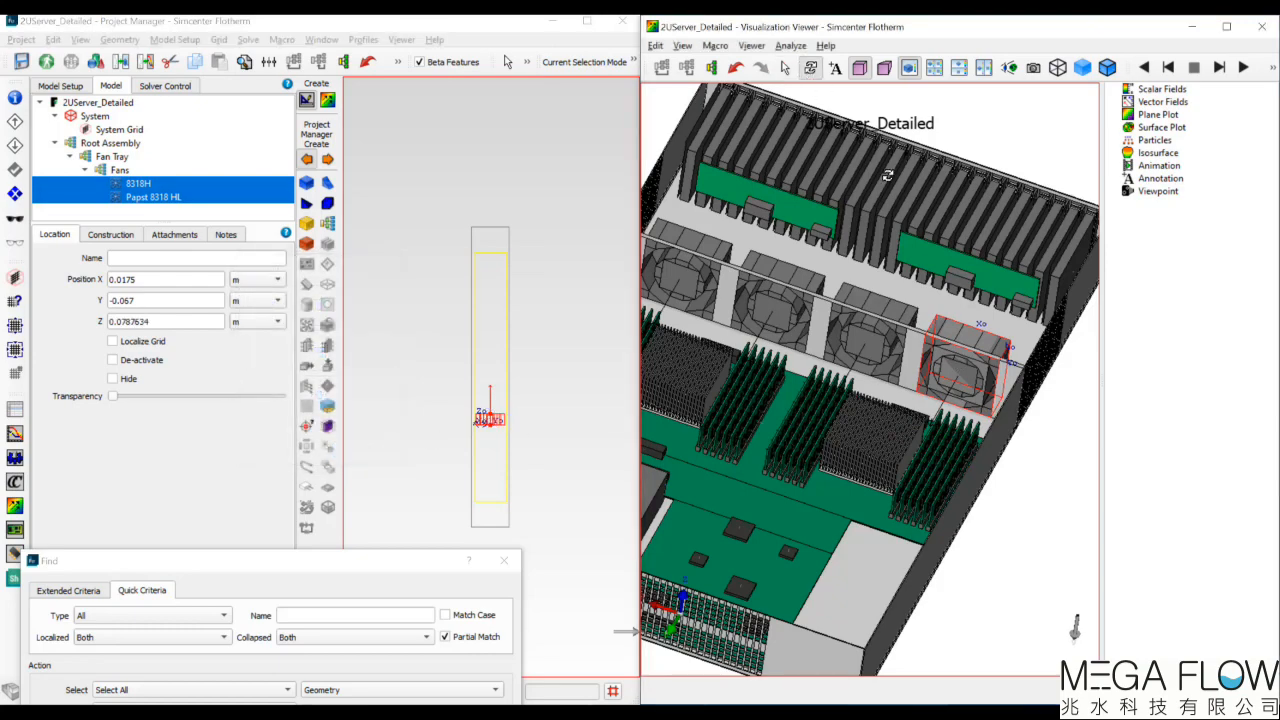
drag(989, 400, 920, 423)
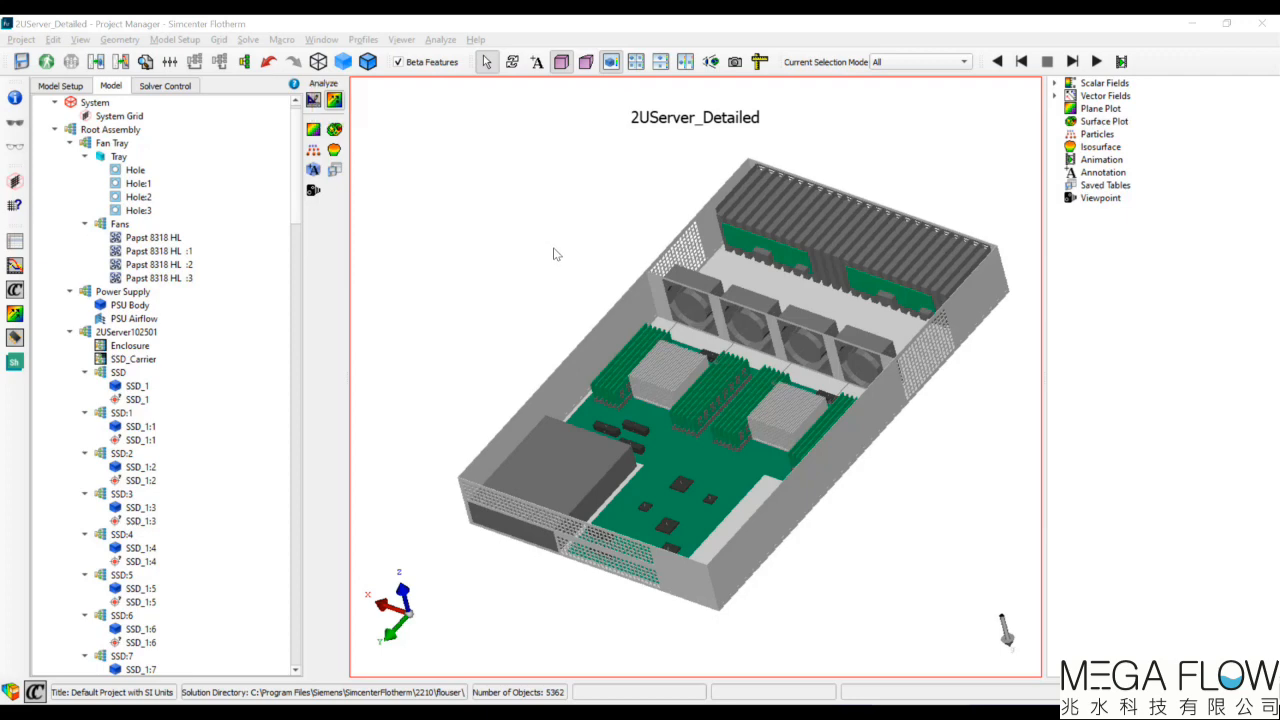
Step: Create particle sources on all four Papst 8318 HL fans
click(185, 278)
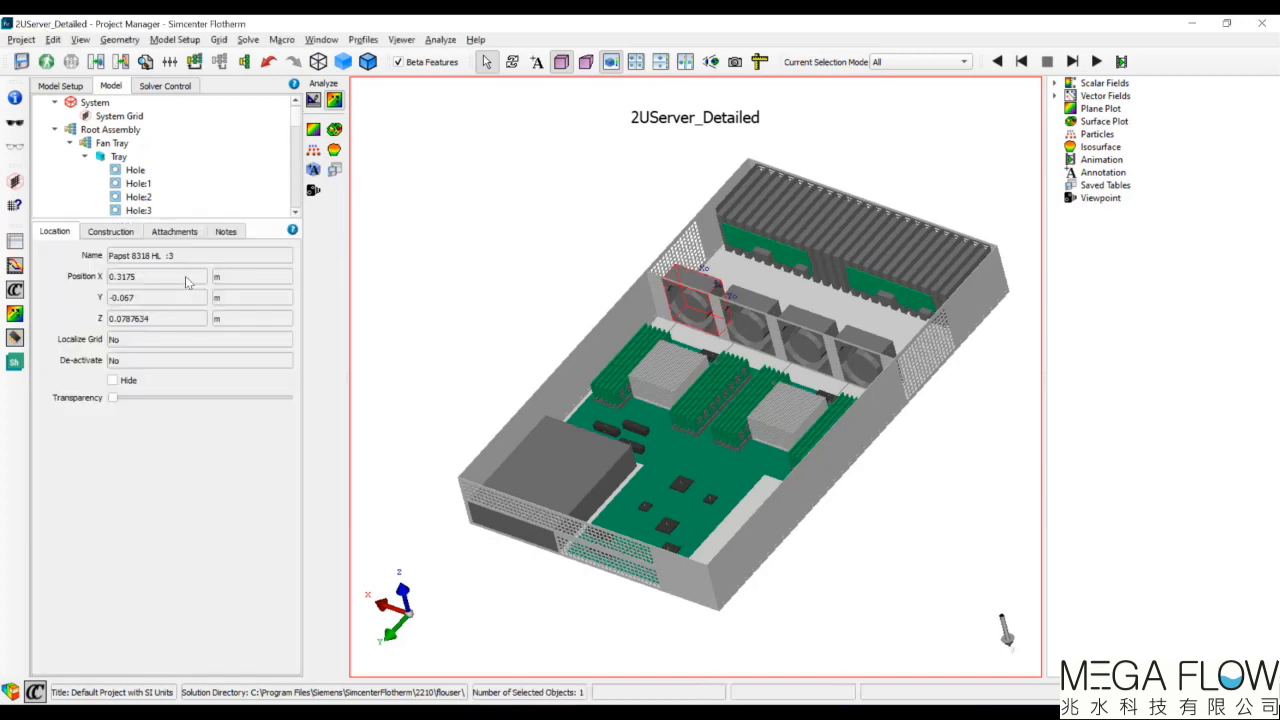
shift+click(155, 170)
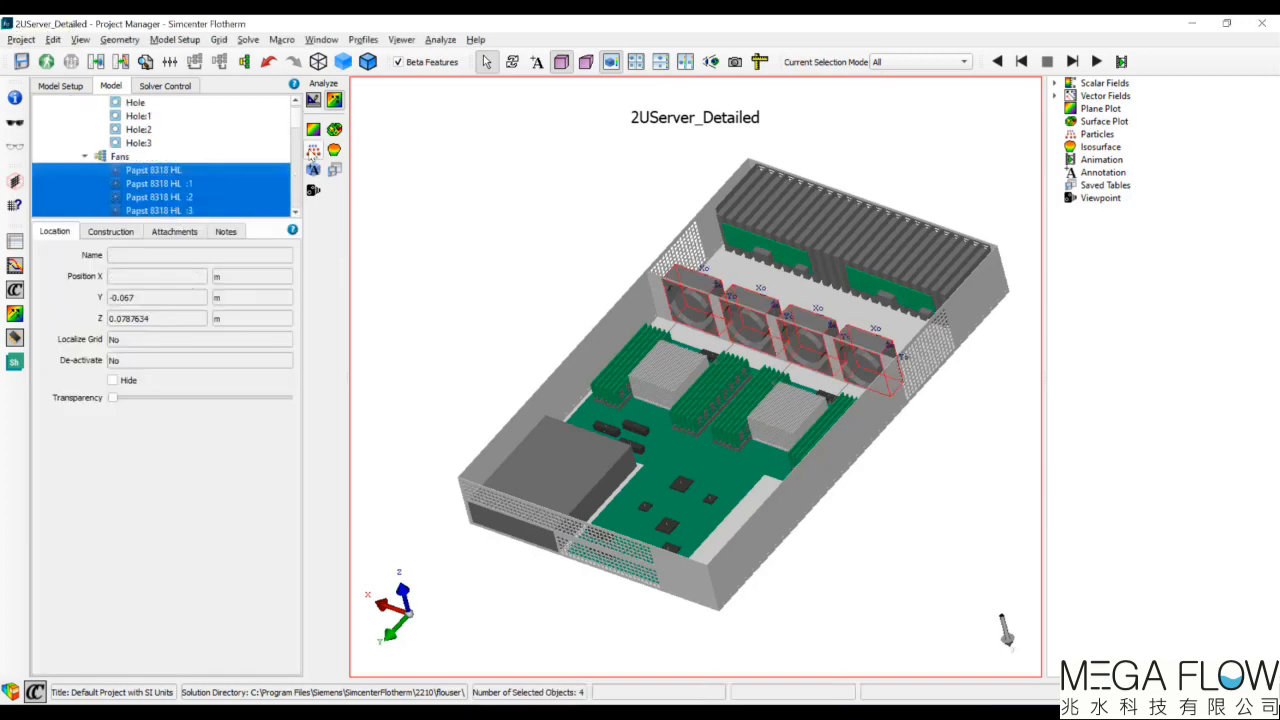
click(313, 149)
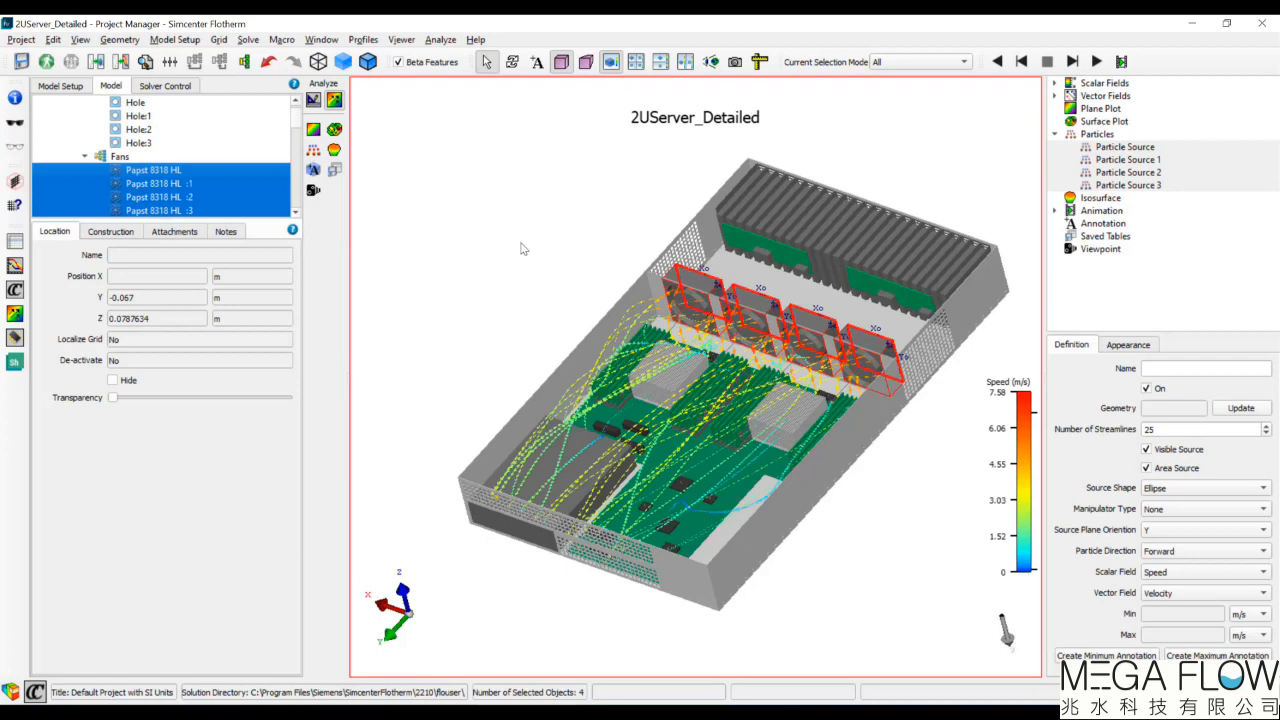
Step: Create a surface plot on the Root Assembly
drag(298, 116, 298, 109)
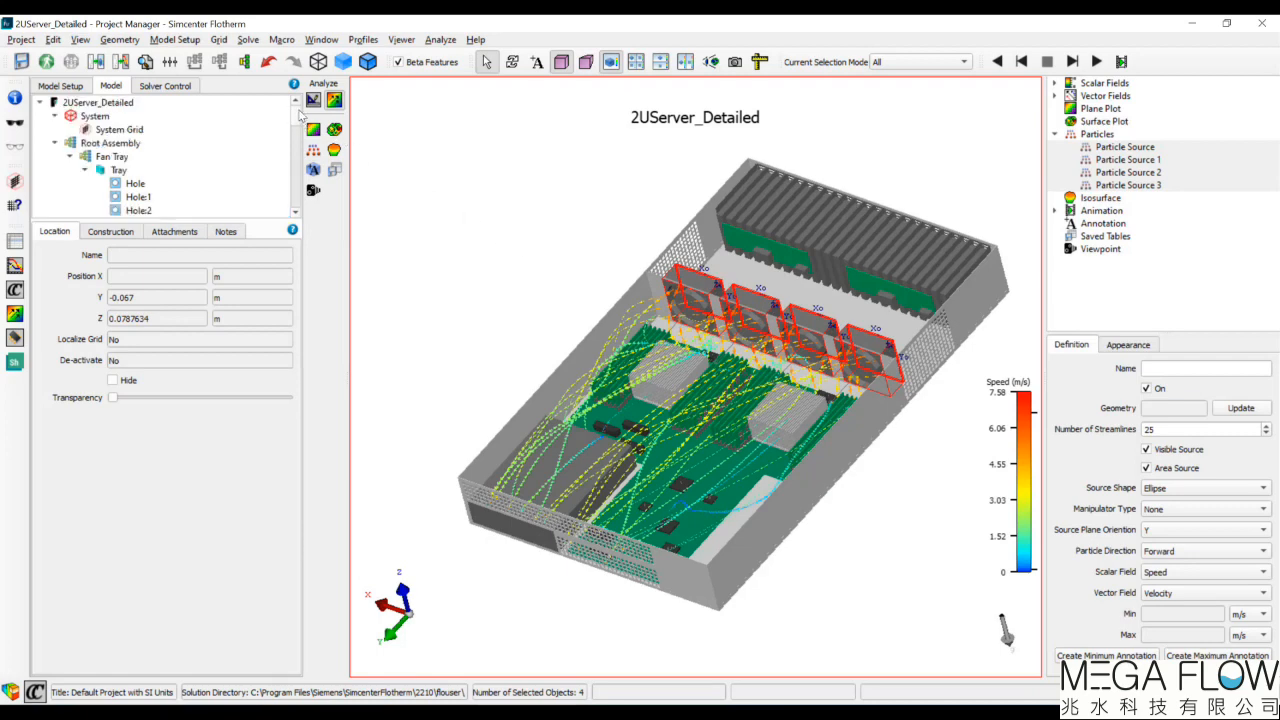
click(214, 142)
click(334, 129)
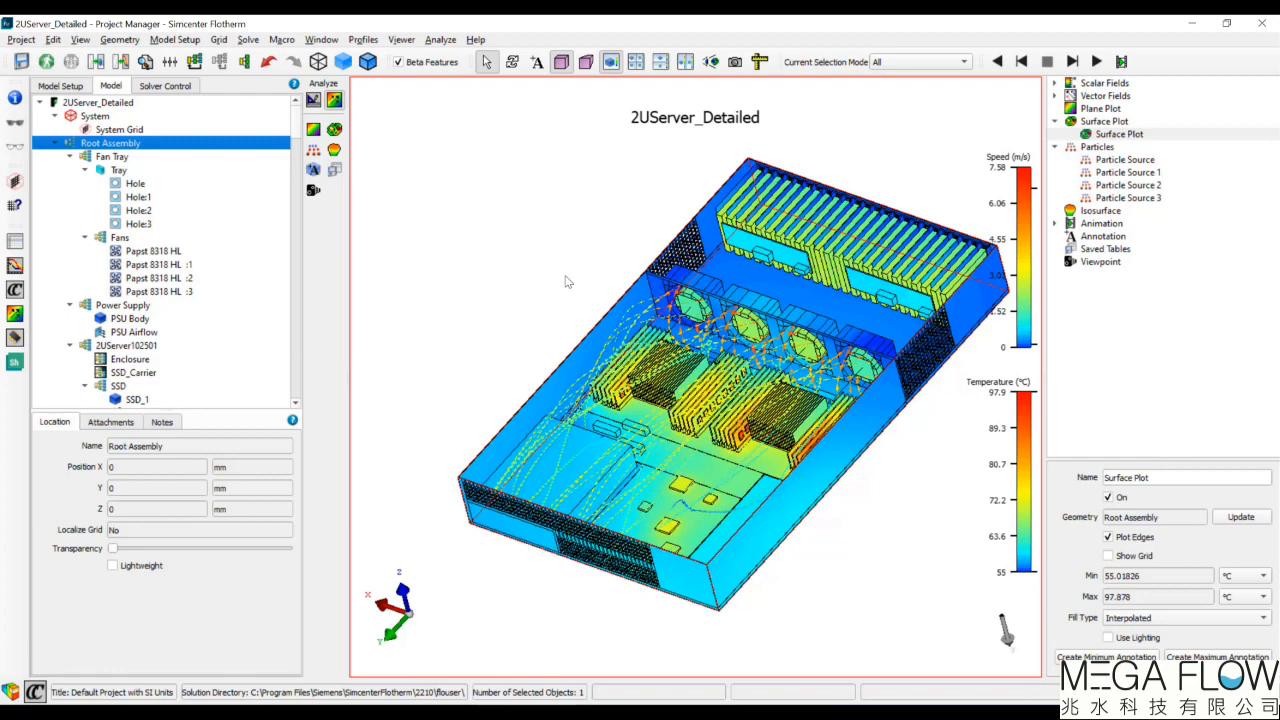
Step: Turn off the surface plot and all four particle sources
click(1107, 497)
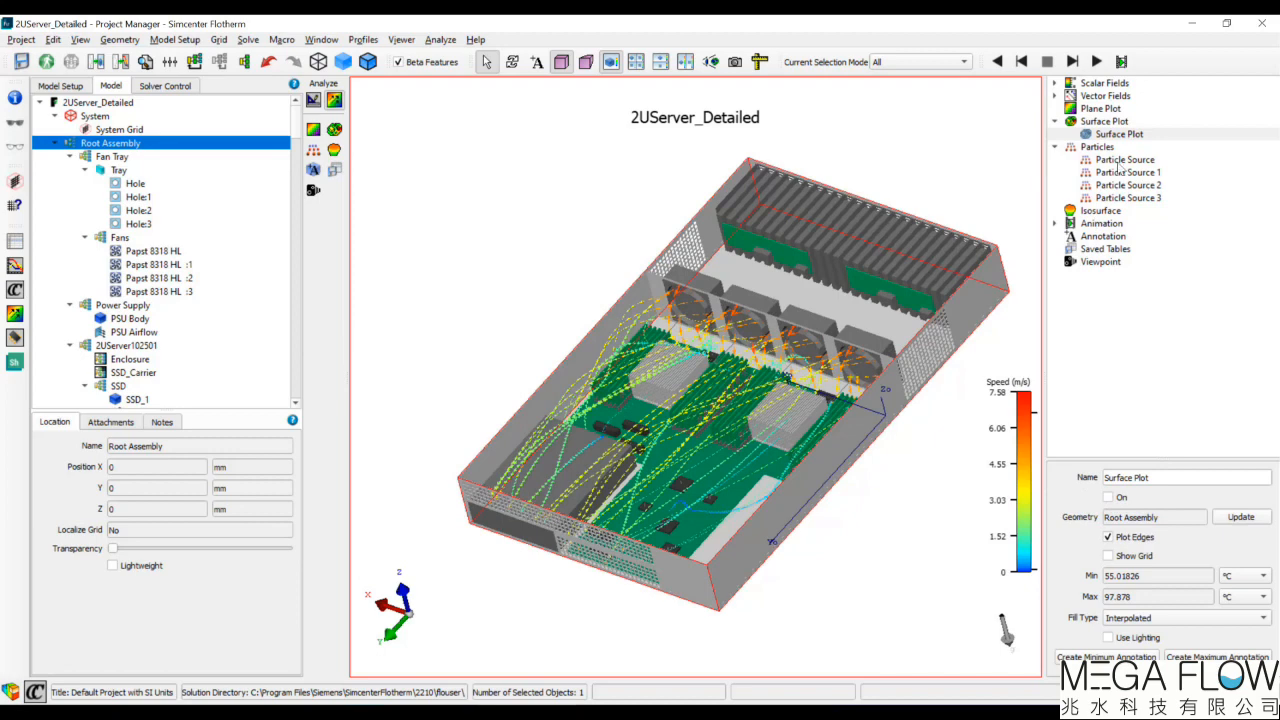
click(1121, 161)
shift+click(1138, 198)
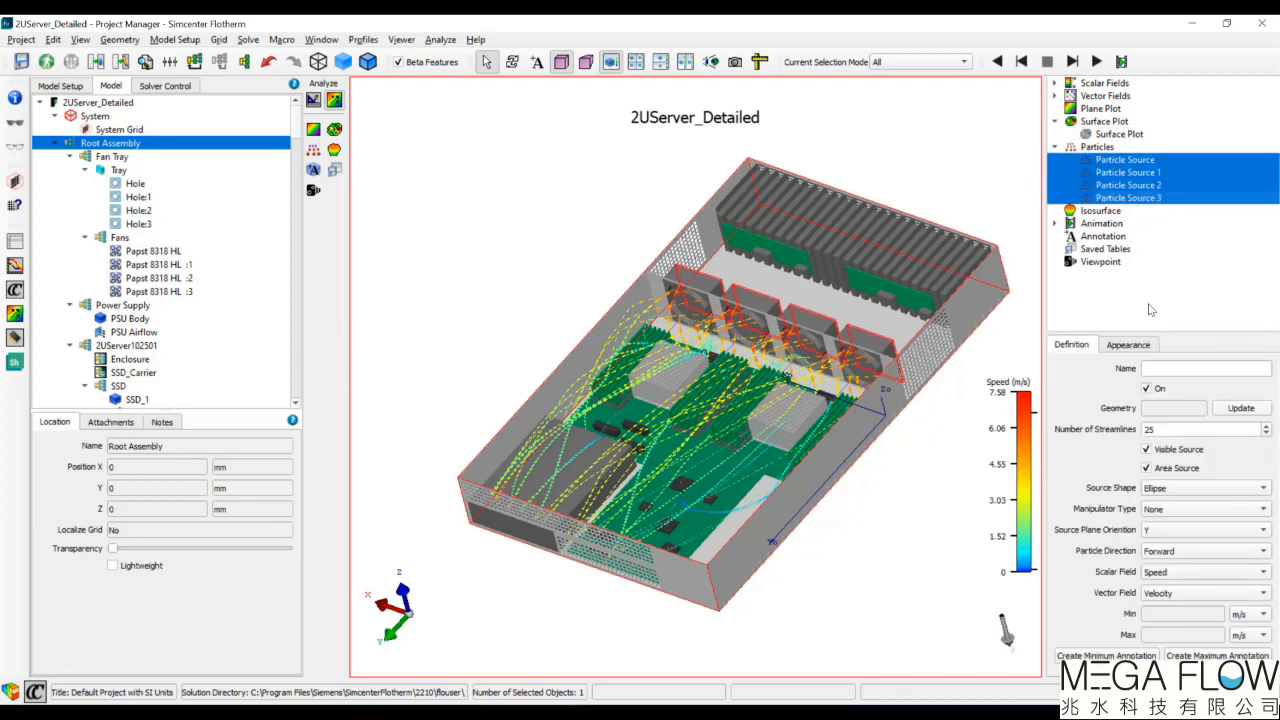
click(1150, 388)
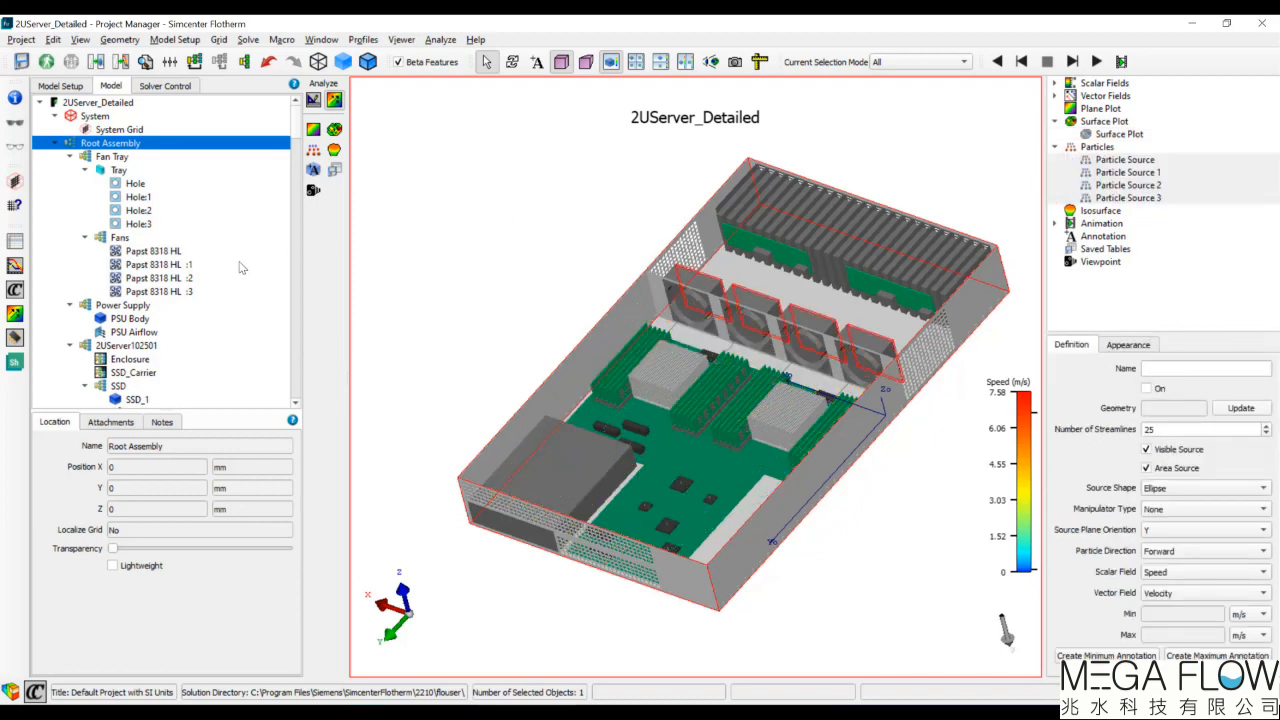
Step: Create a plane plot on the Root Assembly and open its location association options
click(312, 130)
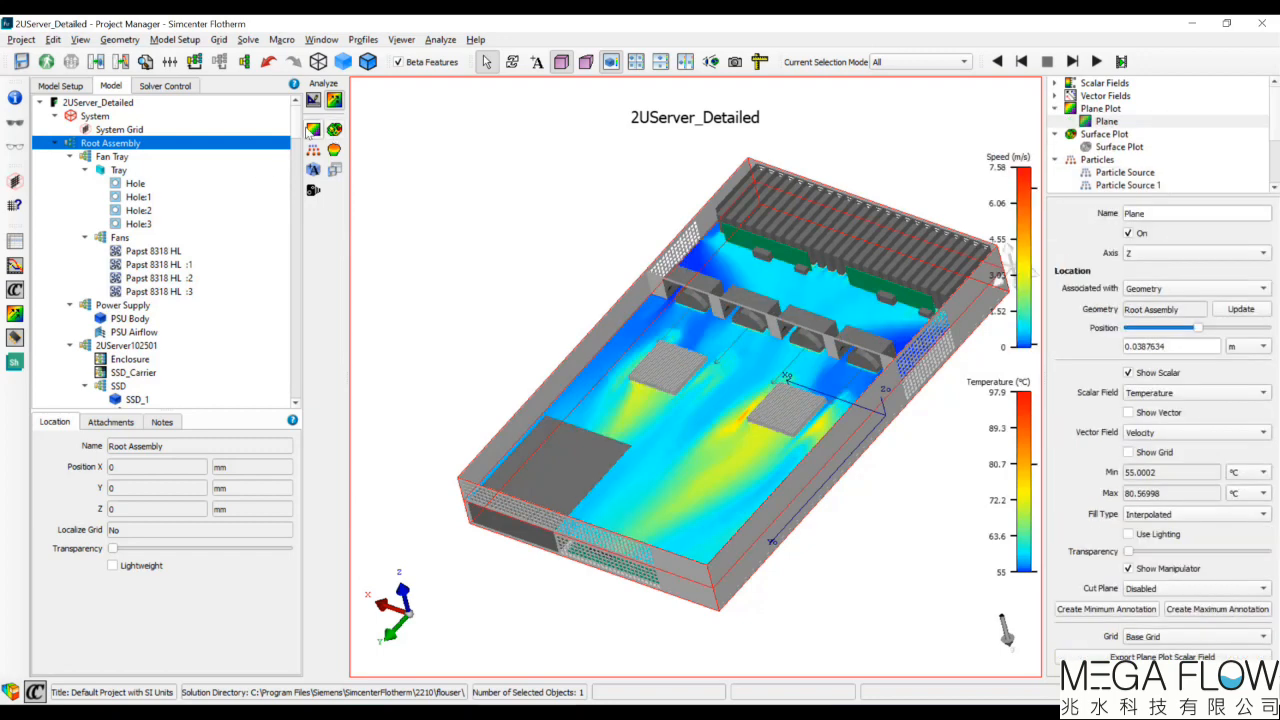
click(1188, 290)
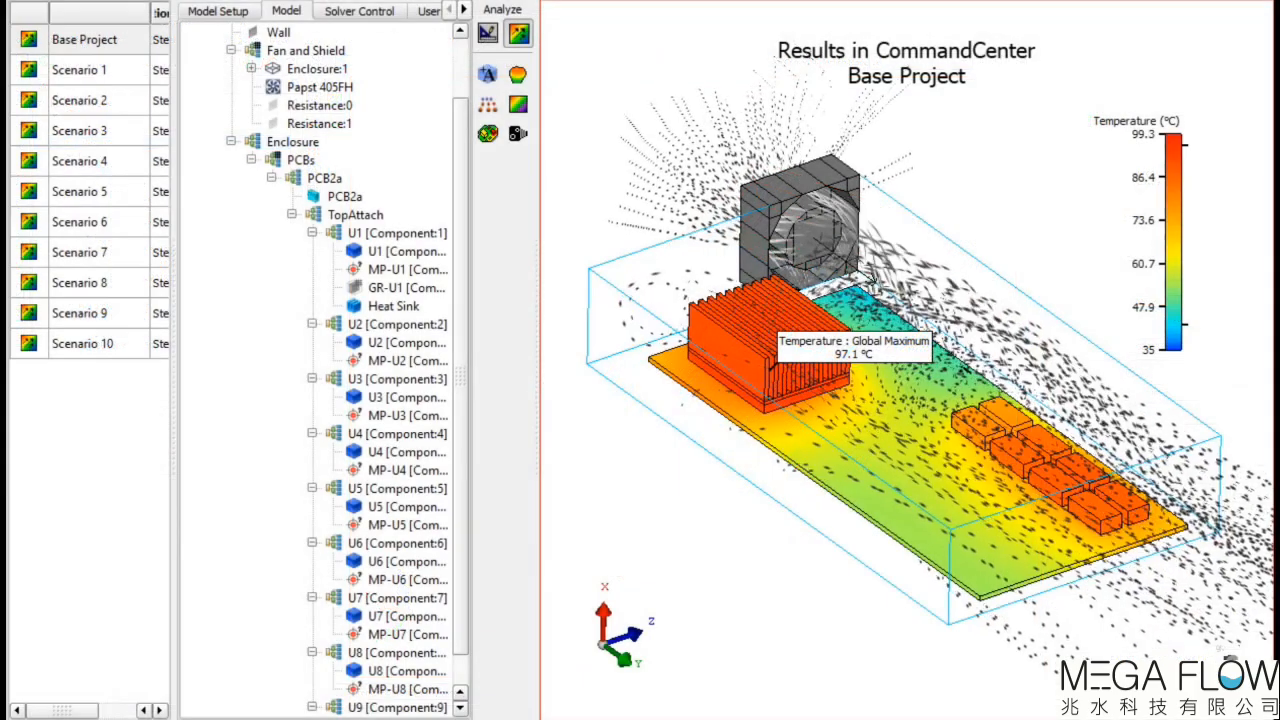
Step: Examine the CommandCenter temperature and airflow results for Scenario 1 through Scenario 10 in ascending order
click(79, 70)
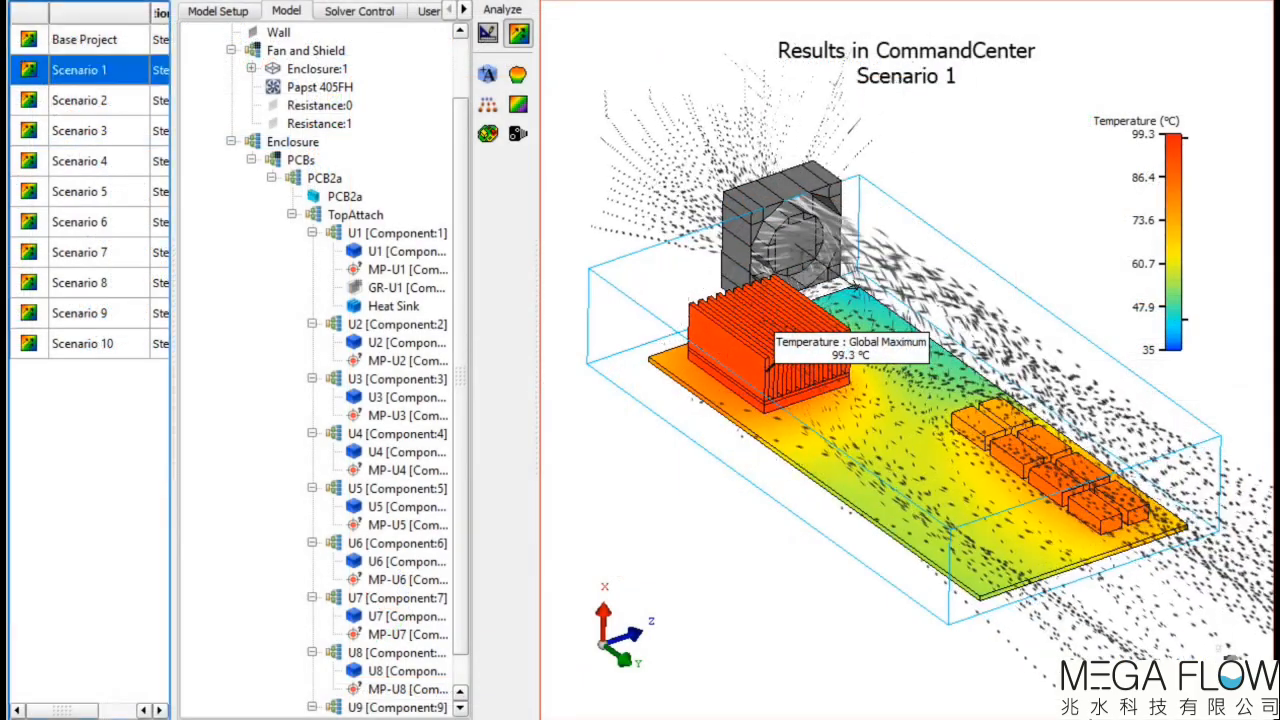
click(79, 100)
click(79, 131)
click(79, 161)
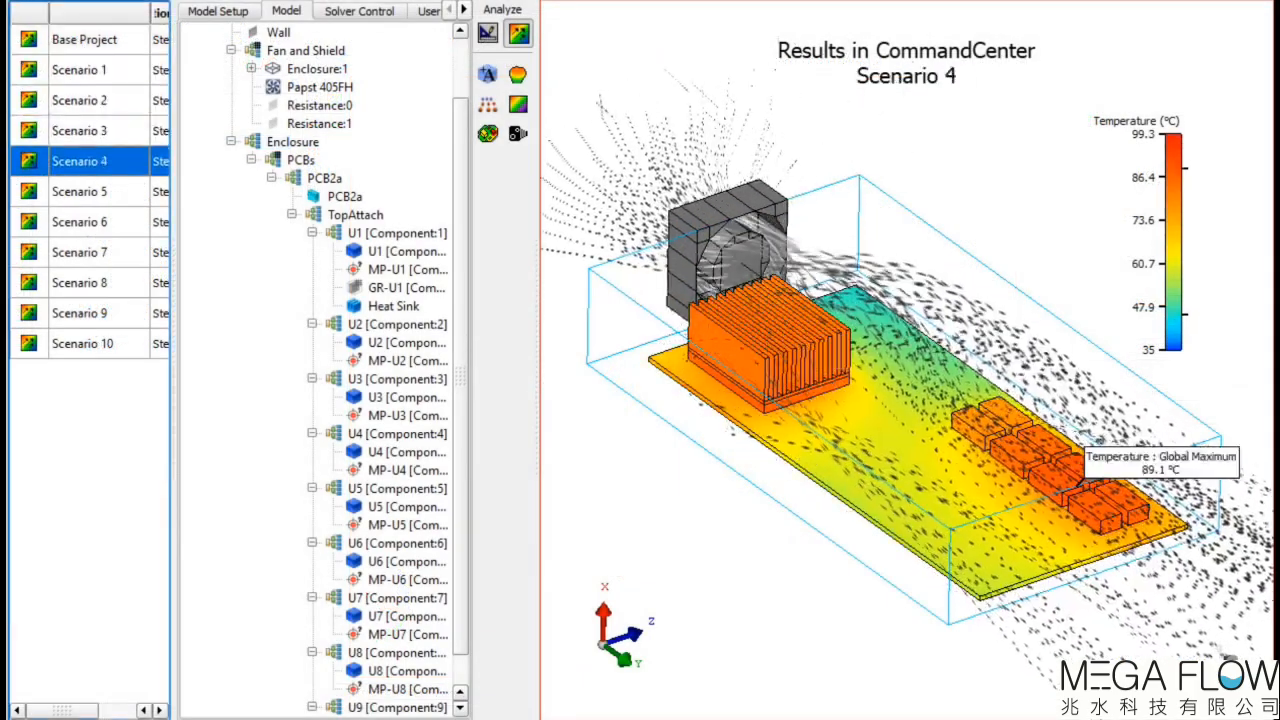
click(79, 192)
click(79, 222)
click(79, 253)
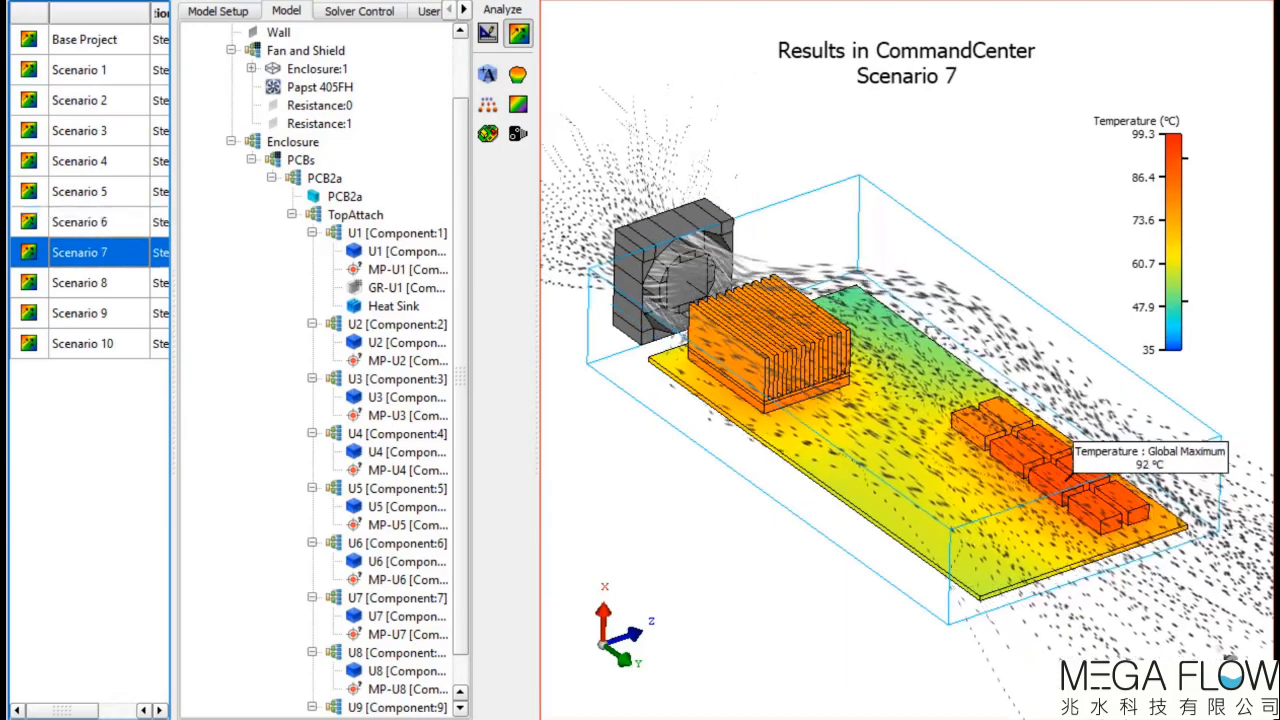
click(79, 283)
click(79, 314)
click(82, 344)
Step: Compare the CommandCenter results in reverse order, from Scenario 9 back to the Base Project
click(79, 314)
click(79, 283)
click(79, 253)
click(79, 222)
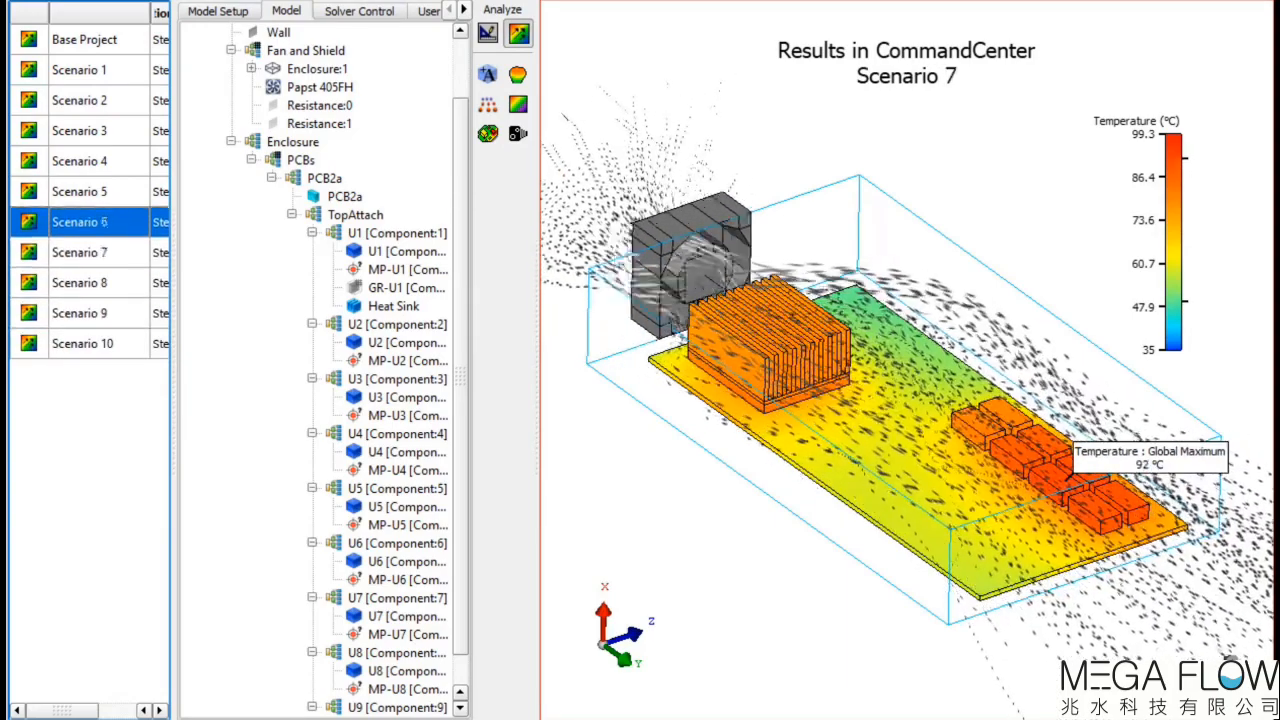
click(79, 192)
click(79, 161)
click(79, 131)
click(79, 100)
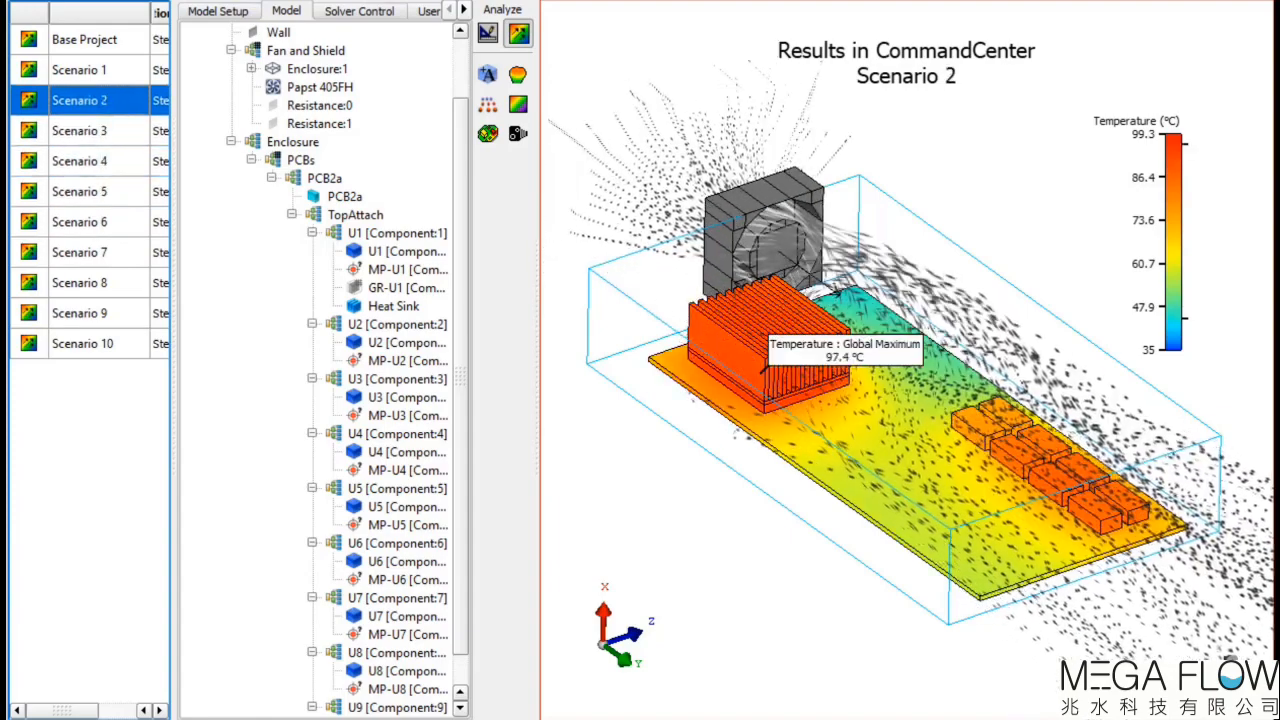
click(79, 70)
click(80, 40)
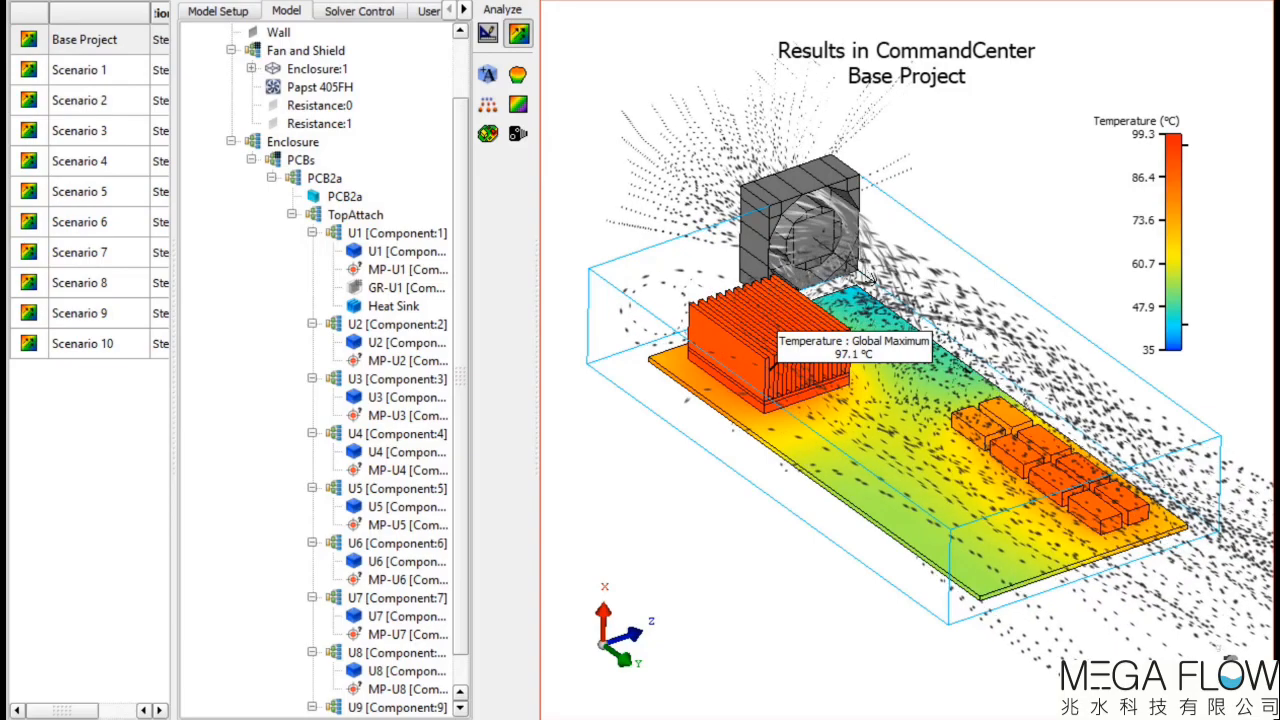
Step: Review the CommandCenter results for Scenario 1 through Scenario 4 once more
click(79, 70)
key(Down)
key(Down)
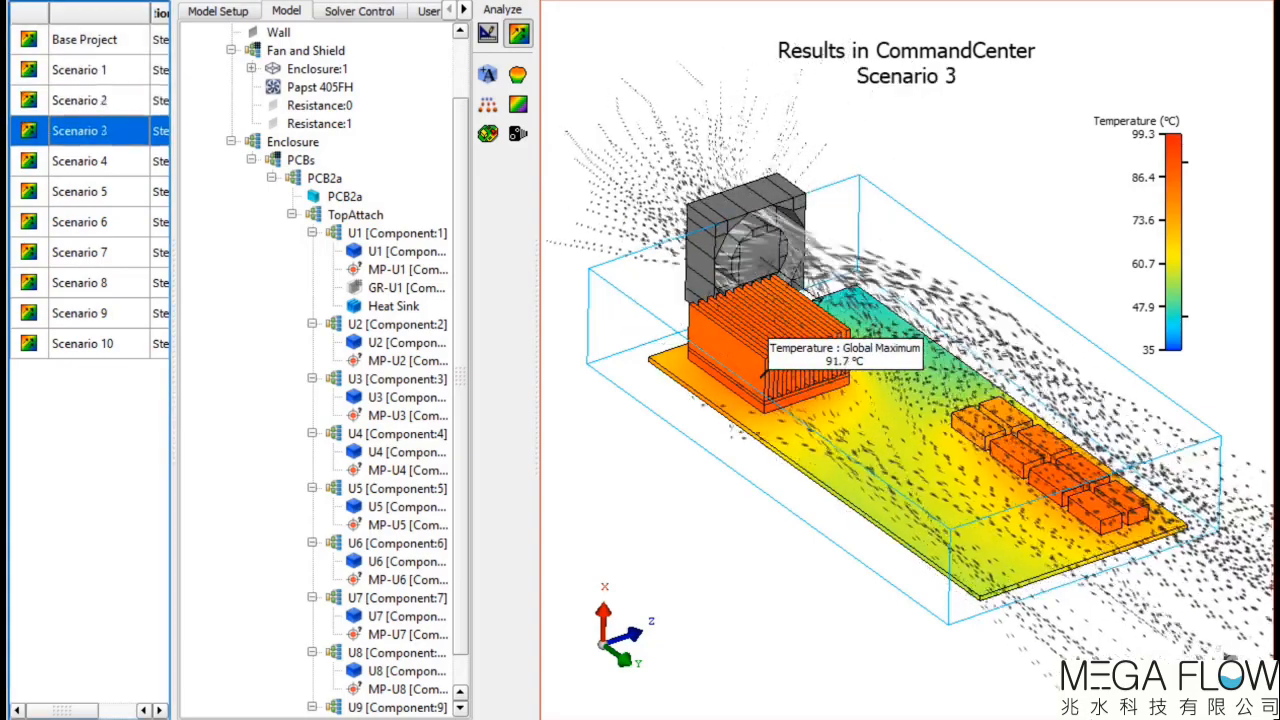
key(Down)
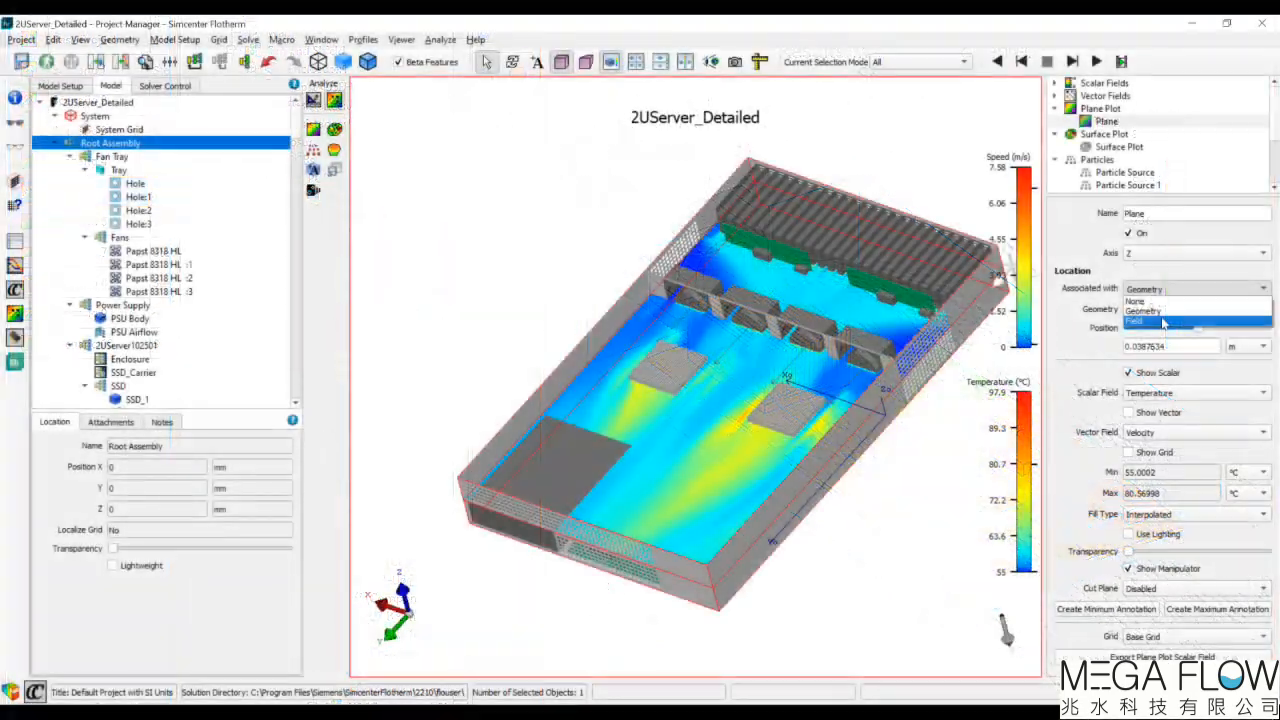
Step: Associate the plane plot's location with a field, using the Max of Temperature
click(1162, 321)
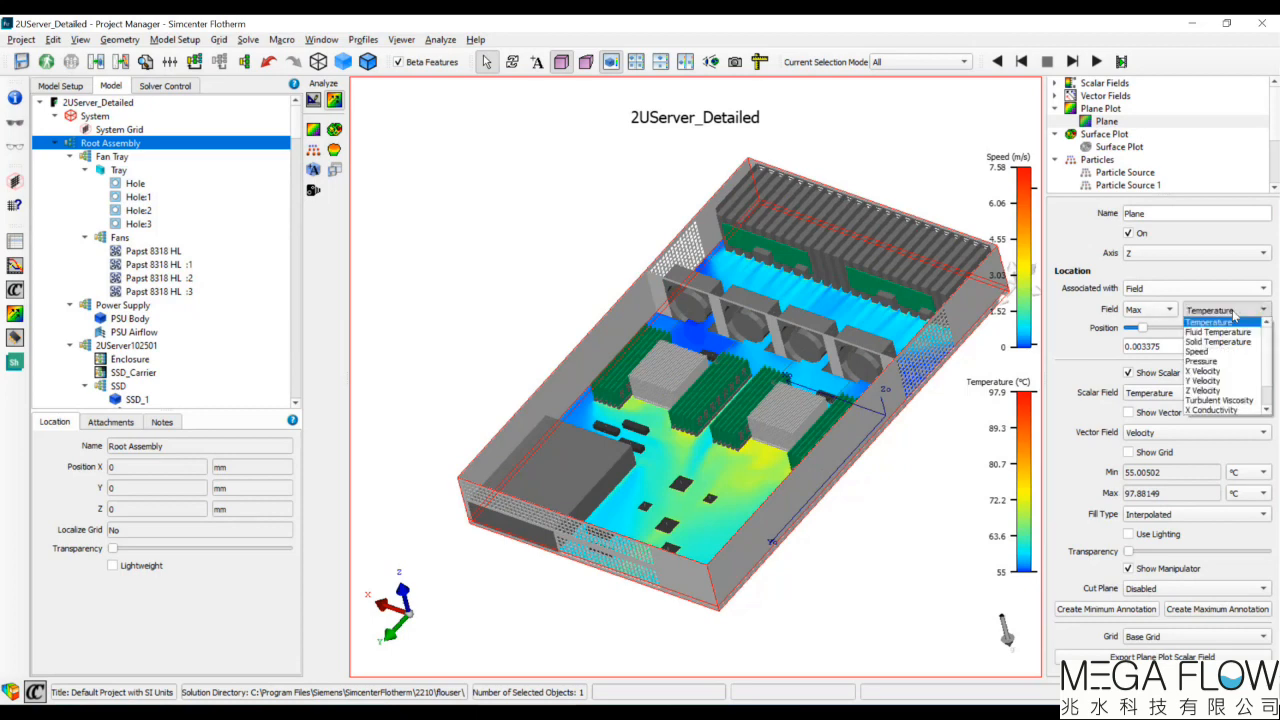
click(1234, 316)
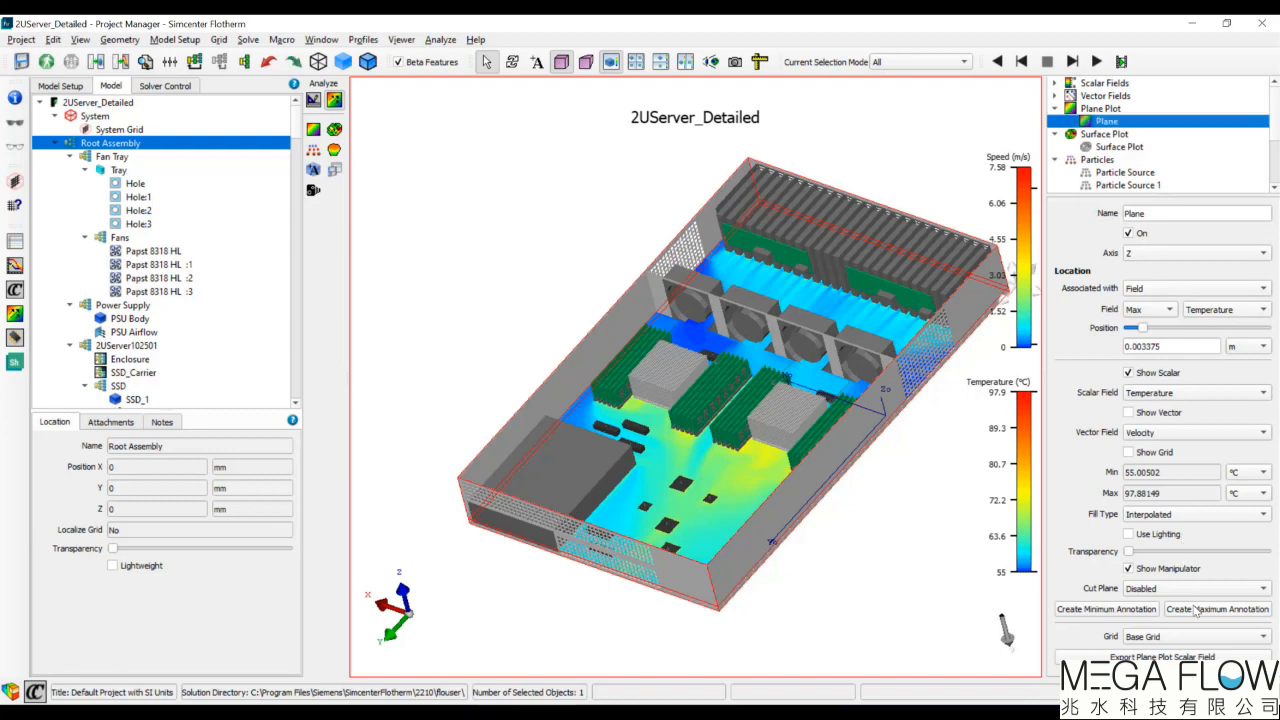
Step: Set the plane plot's scalar field to Solid Temperature and create a maximum annotation for it
click(1167, 393)
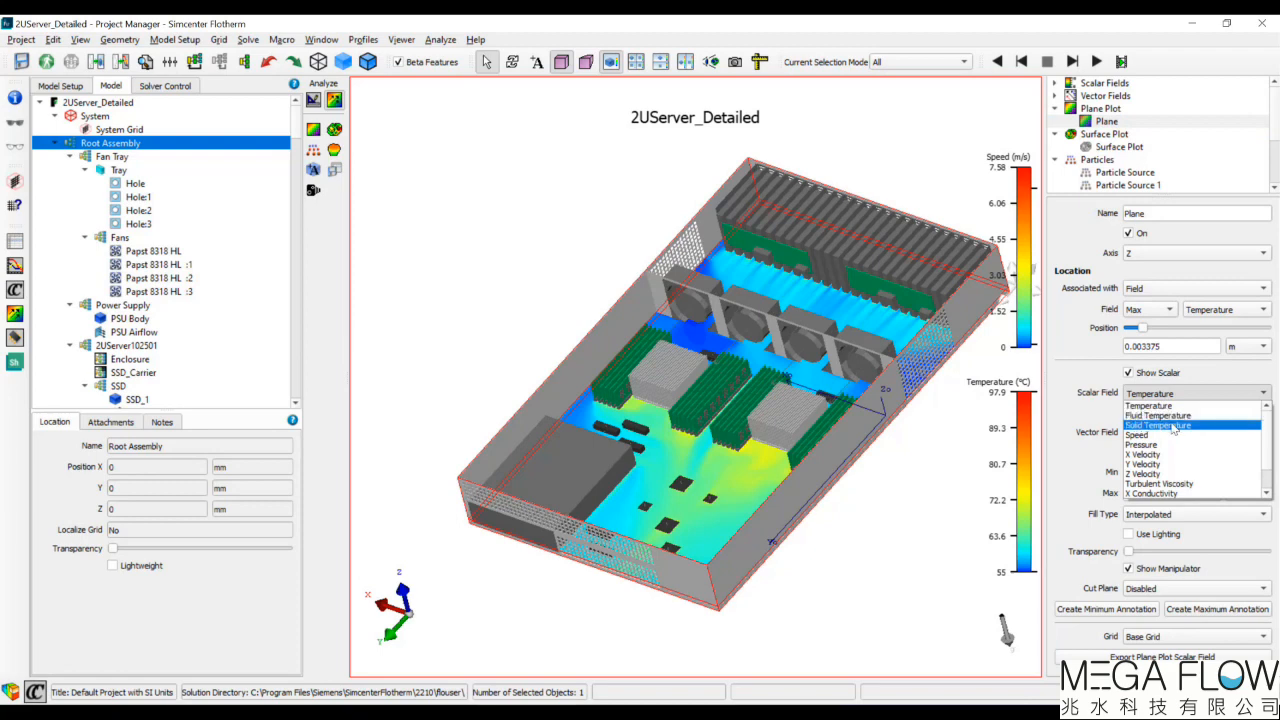
click(1173, 426)
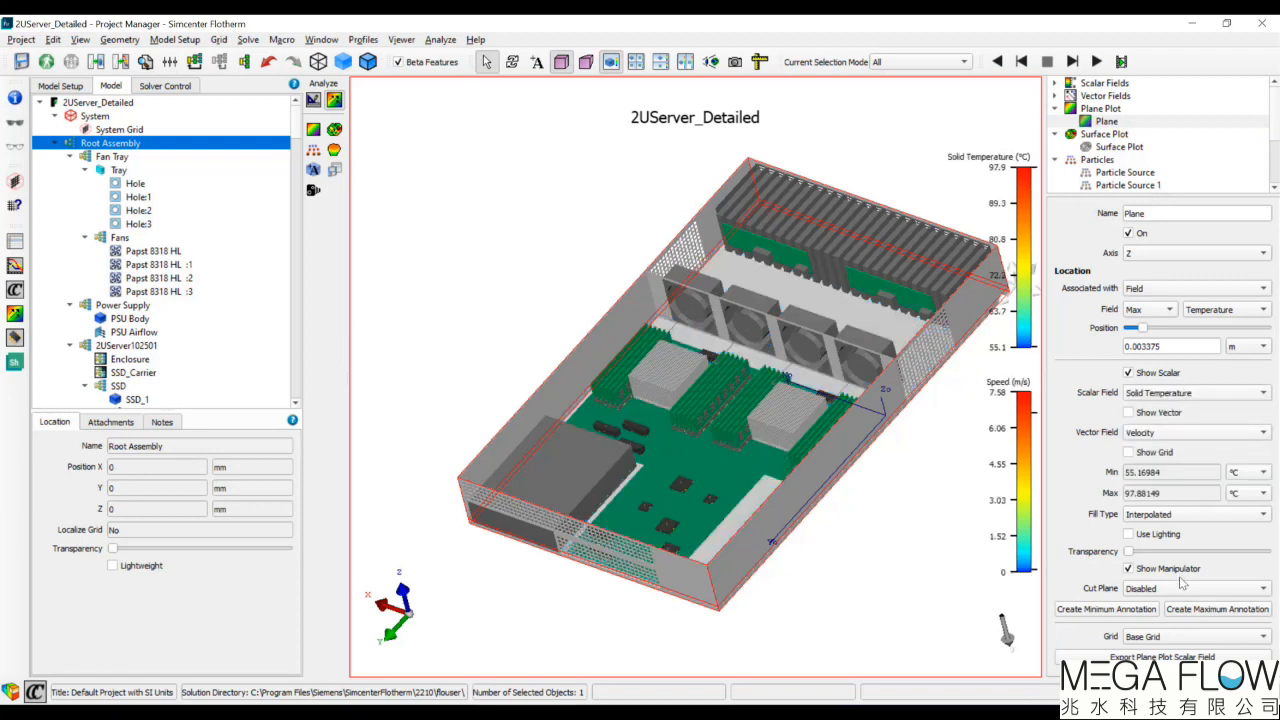
click(1183, 609)
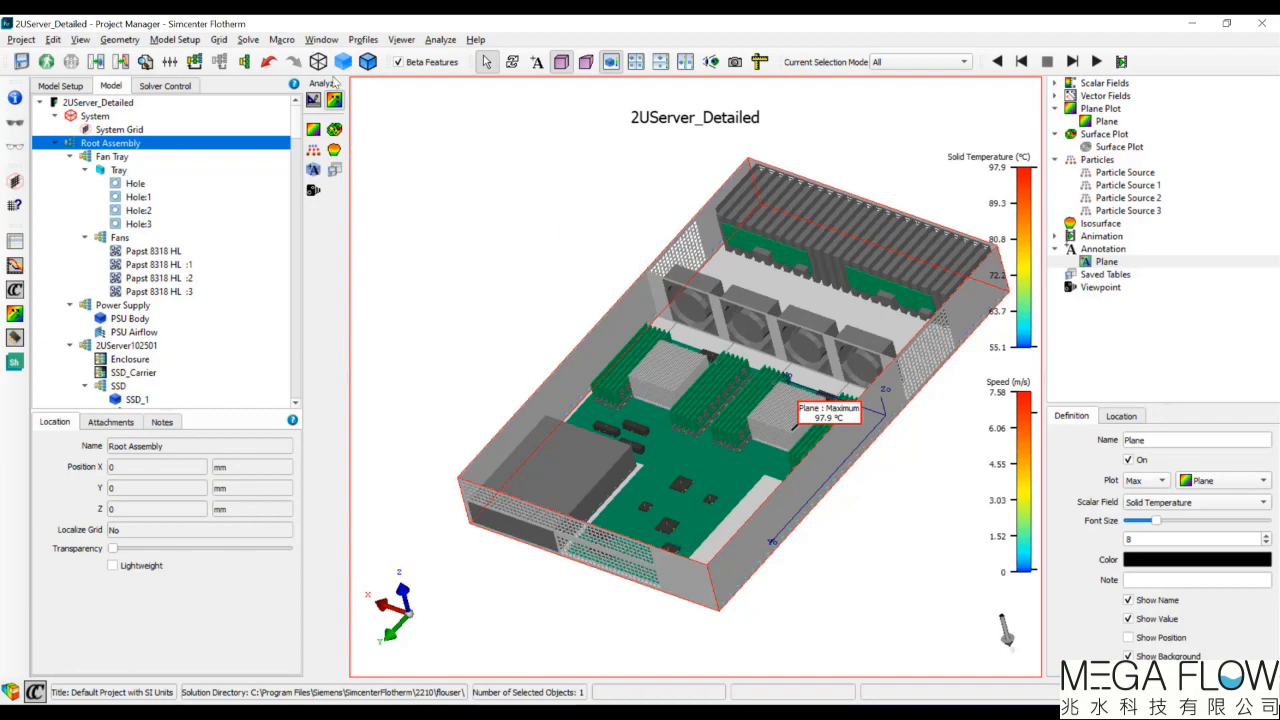
Step: Clear the selection and display the server in wireframe to inspect the area around the maximum temperature annotation
click(381, 120)
click(318, 61)
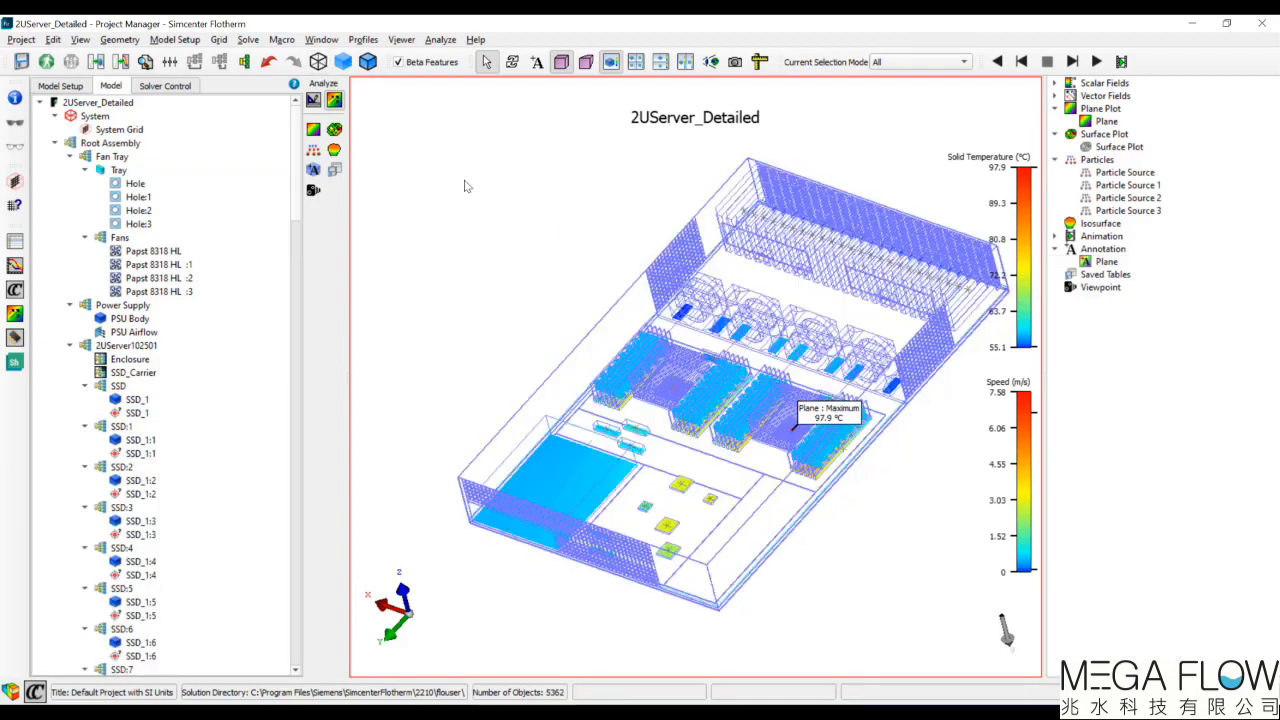
scroll(785, 425, up, 3)
scroll(785, 424, up, 5)
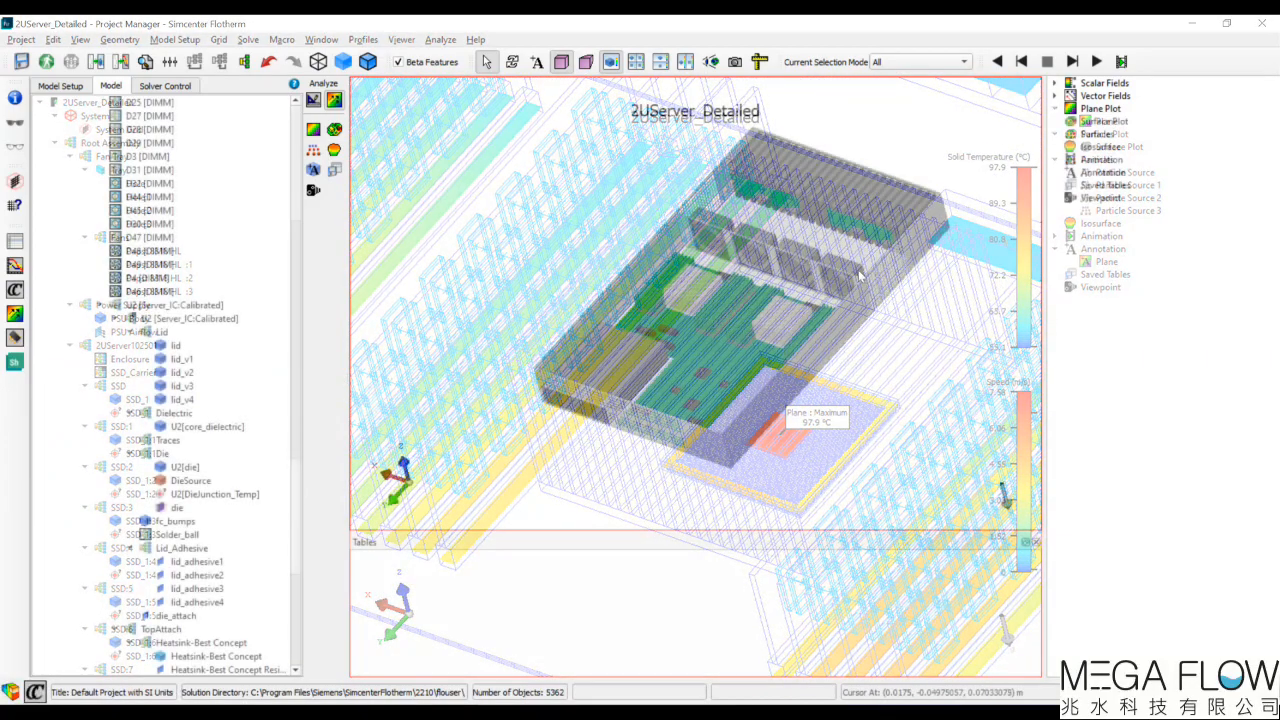
Step: Examine the results tables for two Papst 8318 HL fans, the U2 heatsink and the U7 BGA component
click(834, 263)
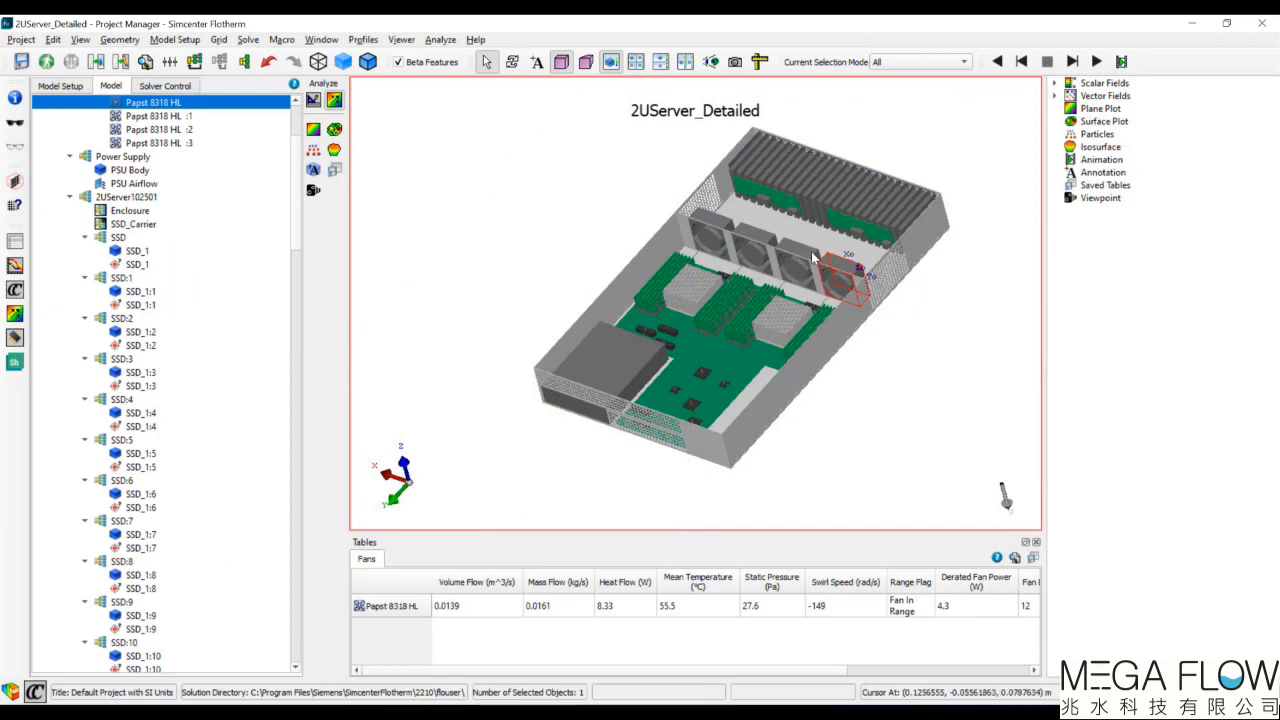
click(813, 256)
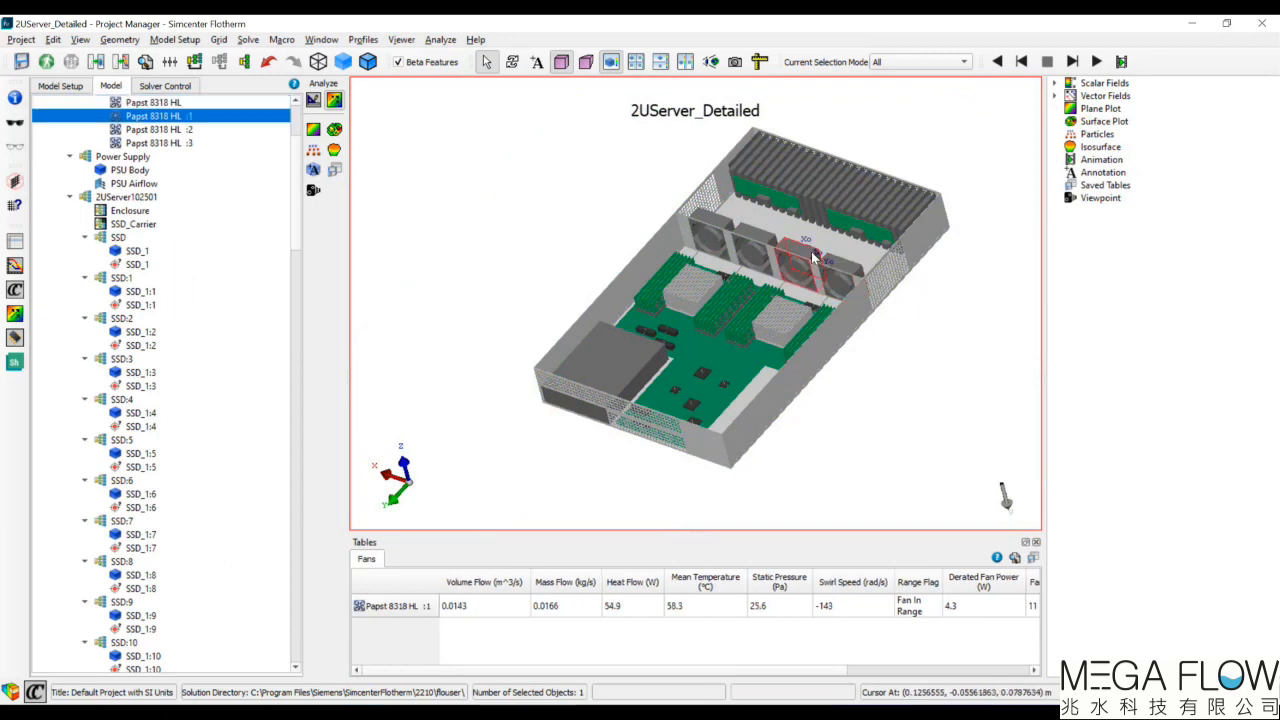
click(779, 322)
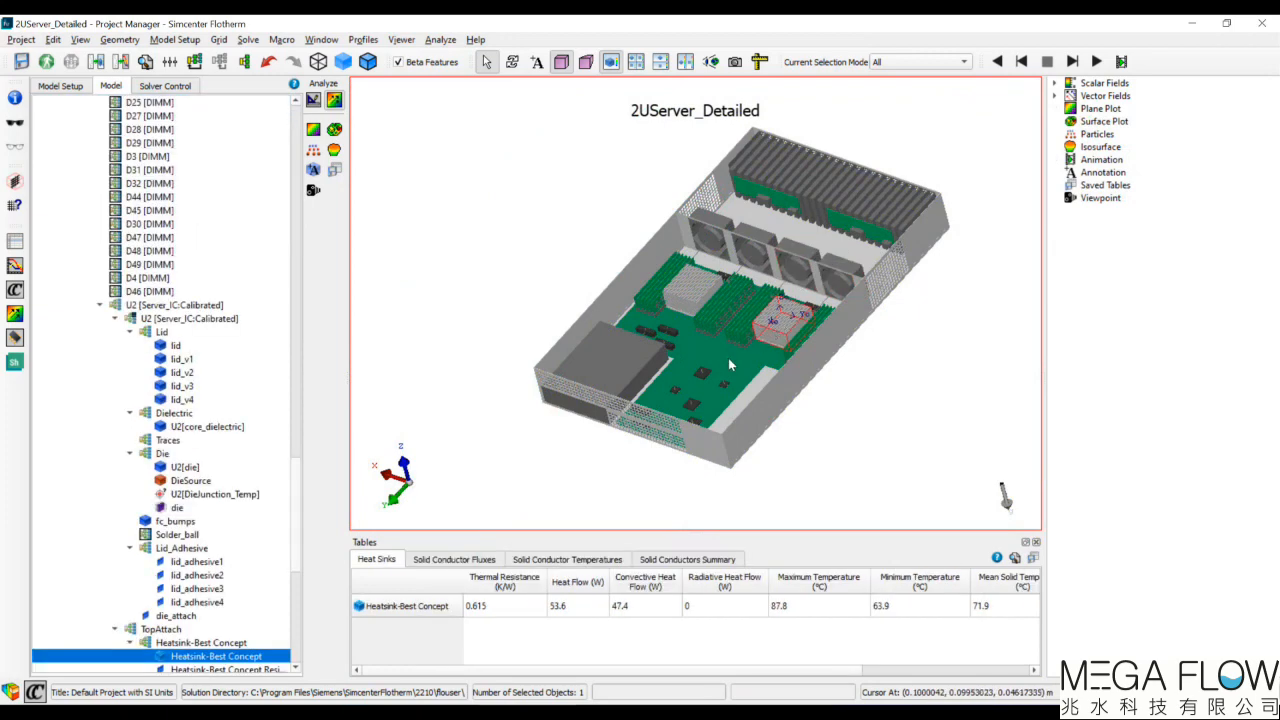
click(700, 376)
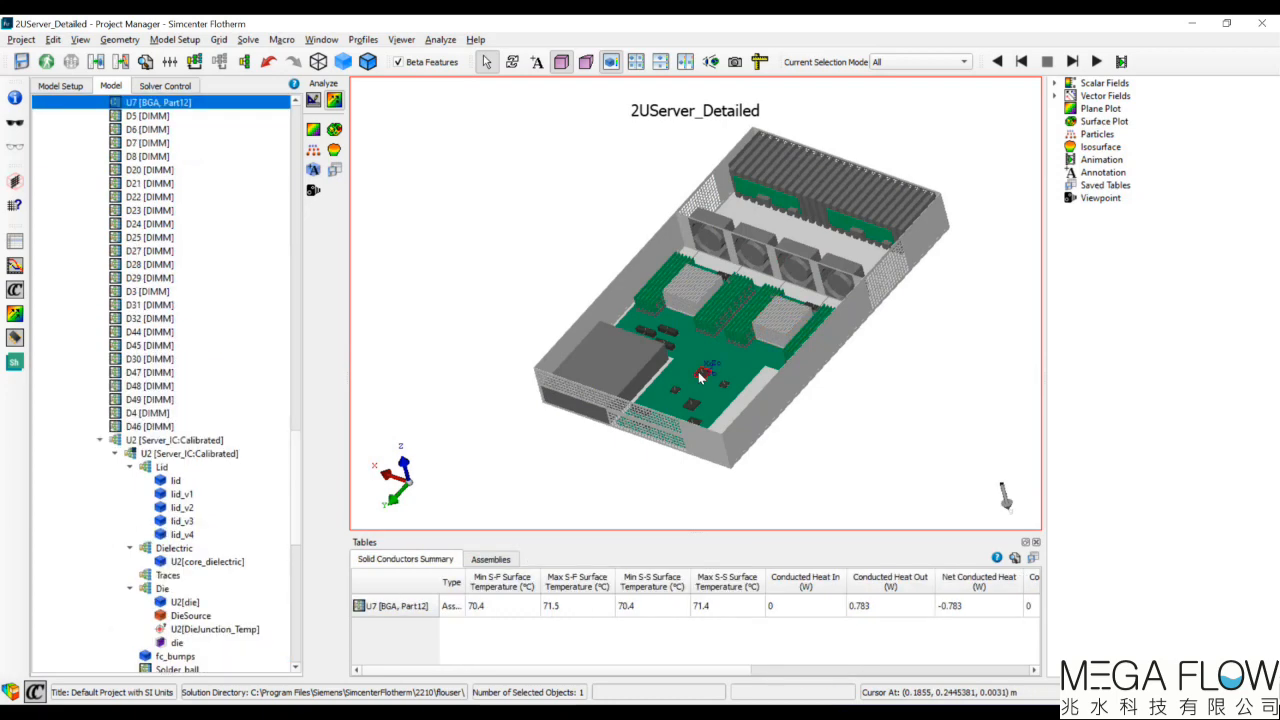
click(873, 462)
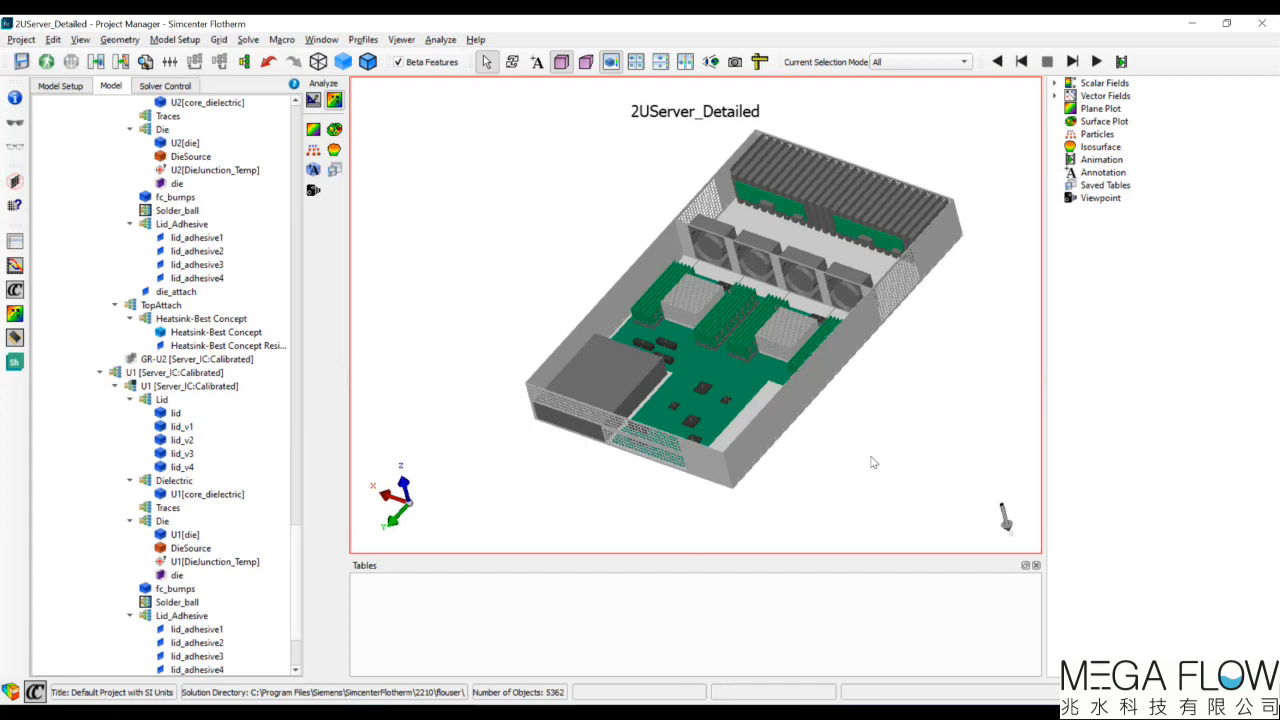
Step: Find all cuboid geometry in the model with a temperature above 95 °C
key(ctrl+f)
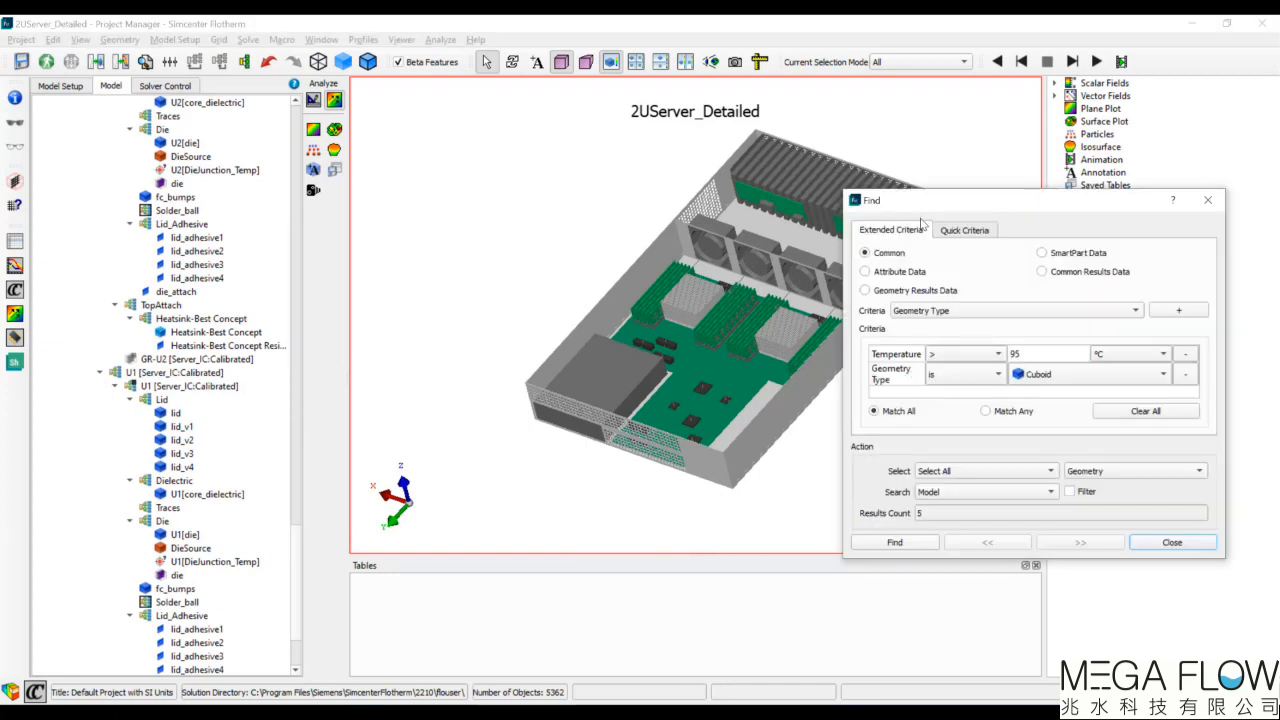
click(910, 543)
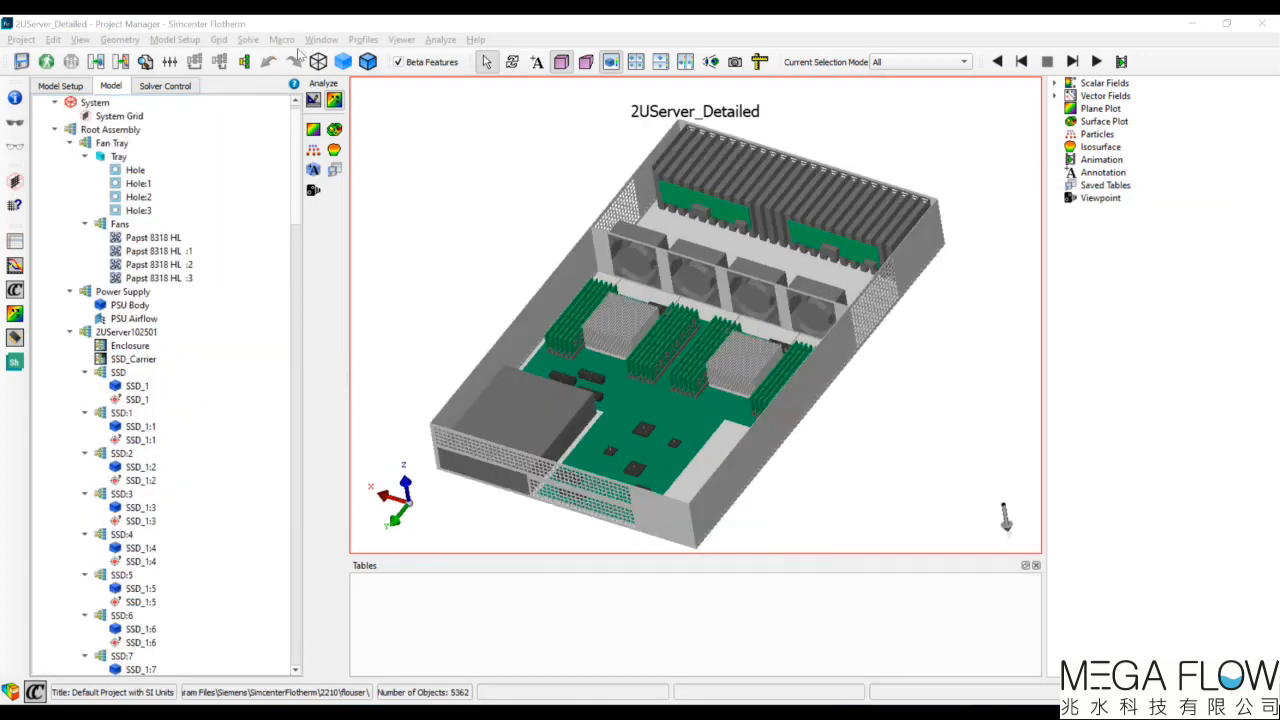
Step: Play a saved FloSCRIPT macro on the 2UServer_Detailed project
click(284, 41)
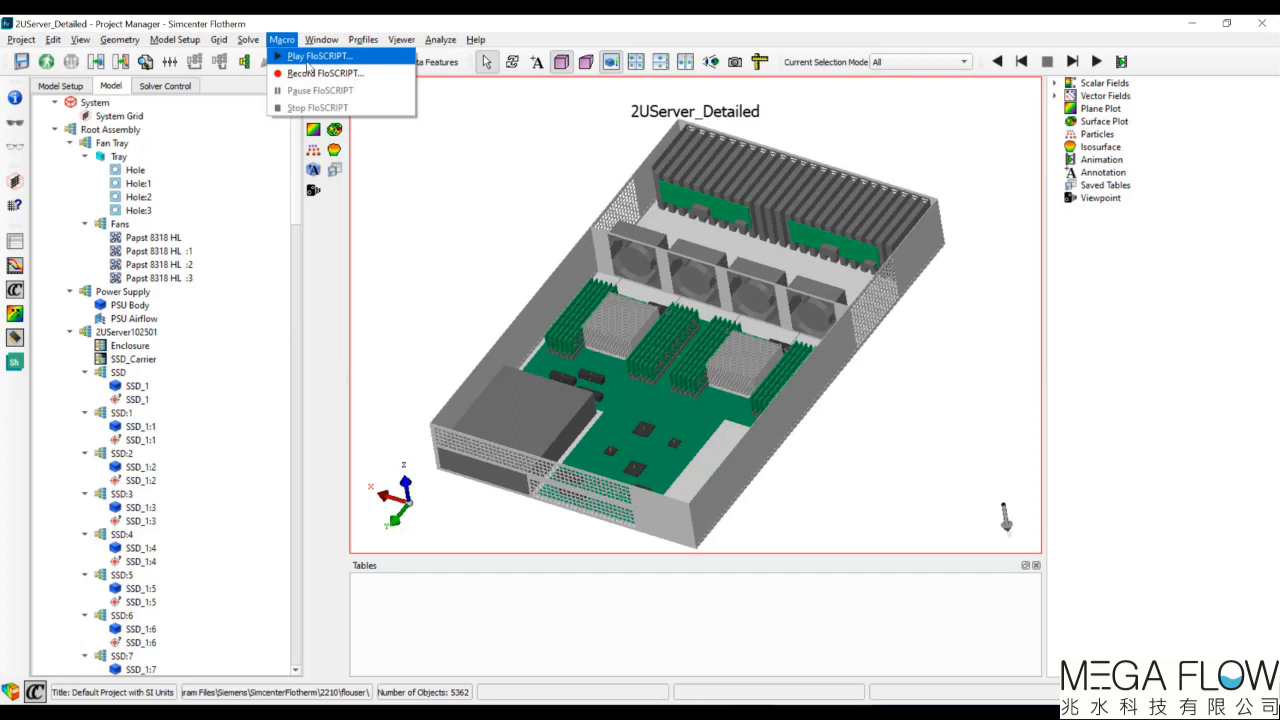
click(308, 60)
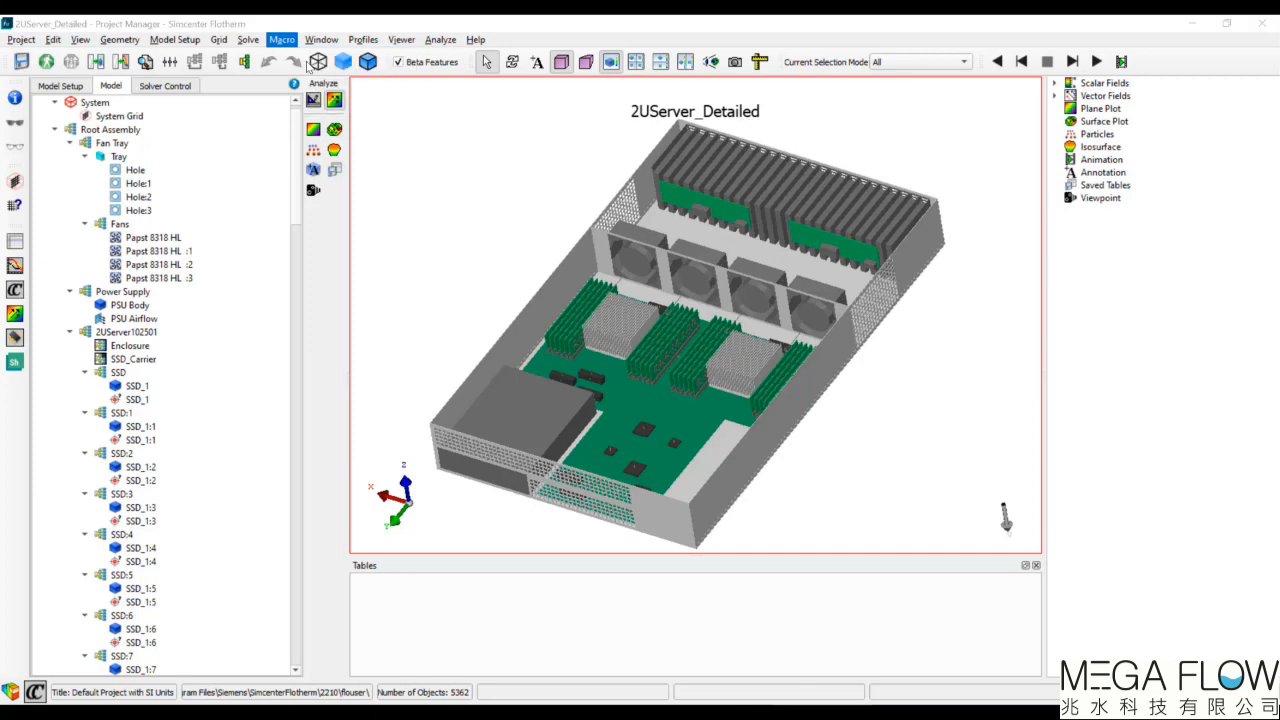
click(340, 125)
double_click(340, 125)
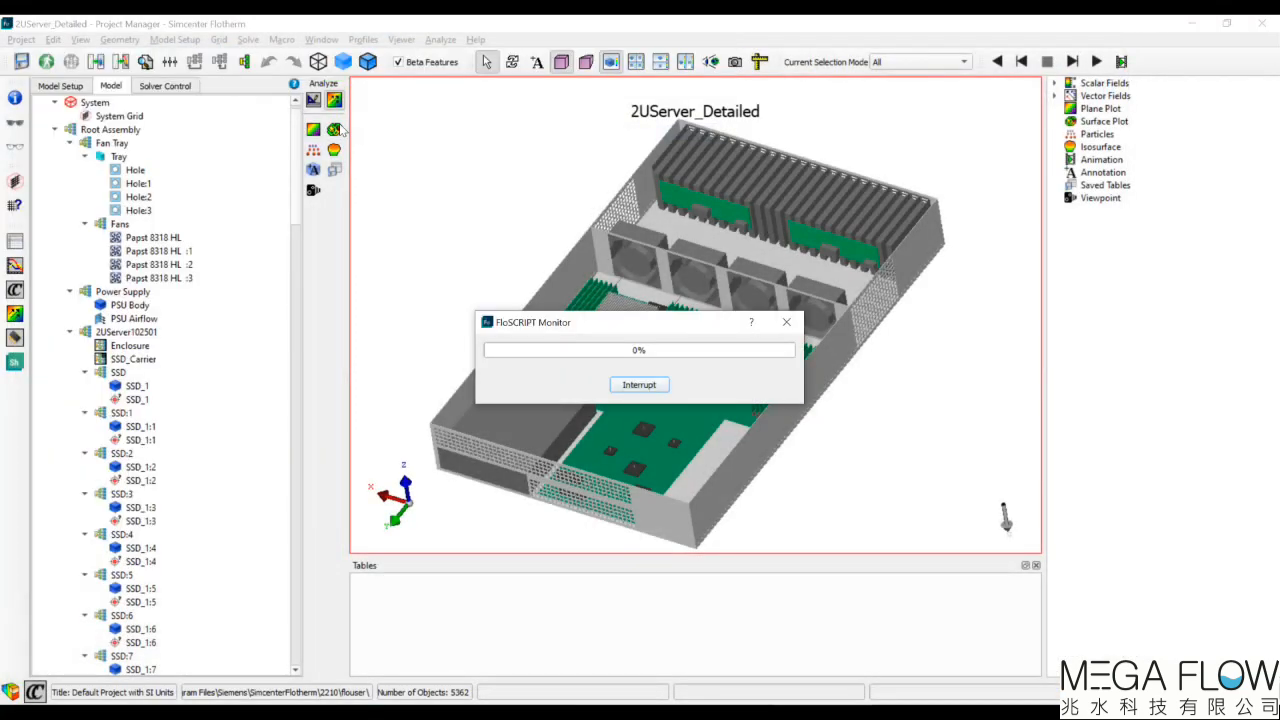